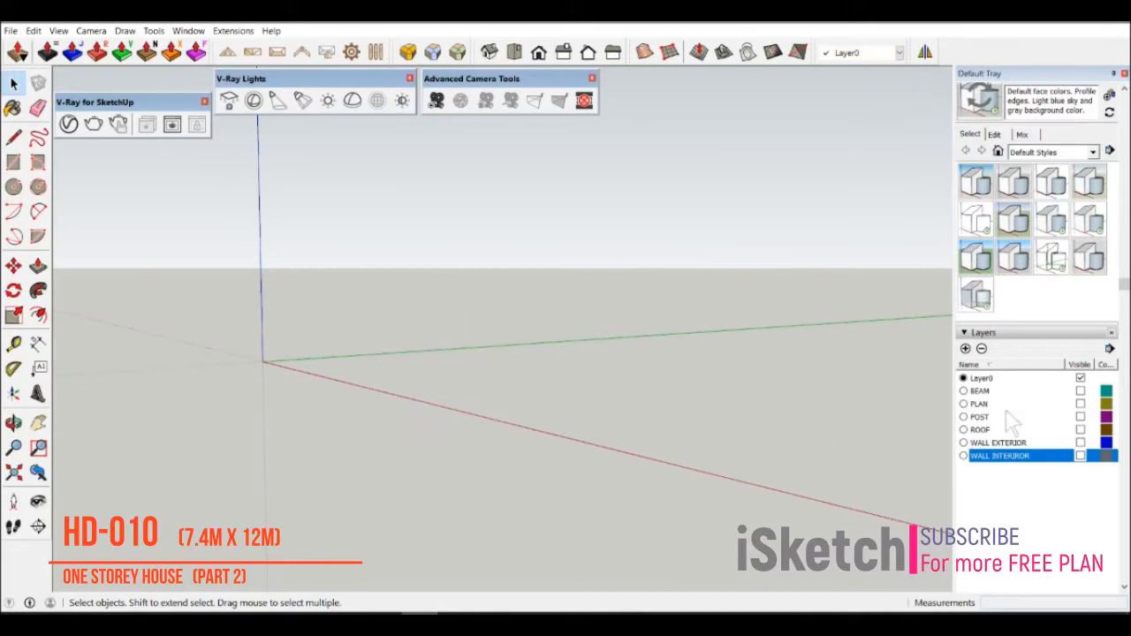
# - Show the PLAN layer and extrude the floor plan's face by 100 mm into a slab
pyautogui.click(1079, 404)
pyautogui.moveTo(521, 433); pyautogui.dragTo(635, 533, button='middle')
pyautogui.moveTo(599, 587)
pyautogui.mouseDown(button='middle')
pyautogui.moveTo(686, 336)
pyautogui.moveTo(623, 408)
pyautogui.moveTo(614, 448)
pyautogui.mouseUp(button='middle')
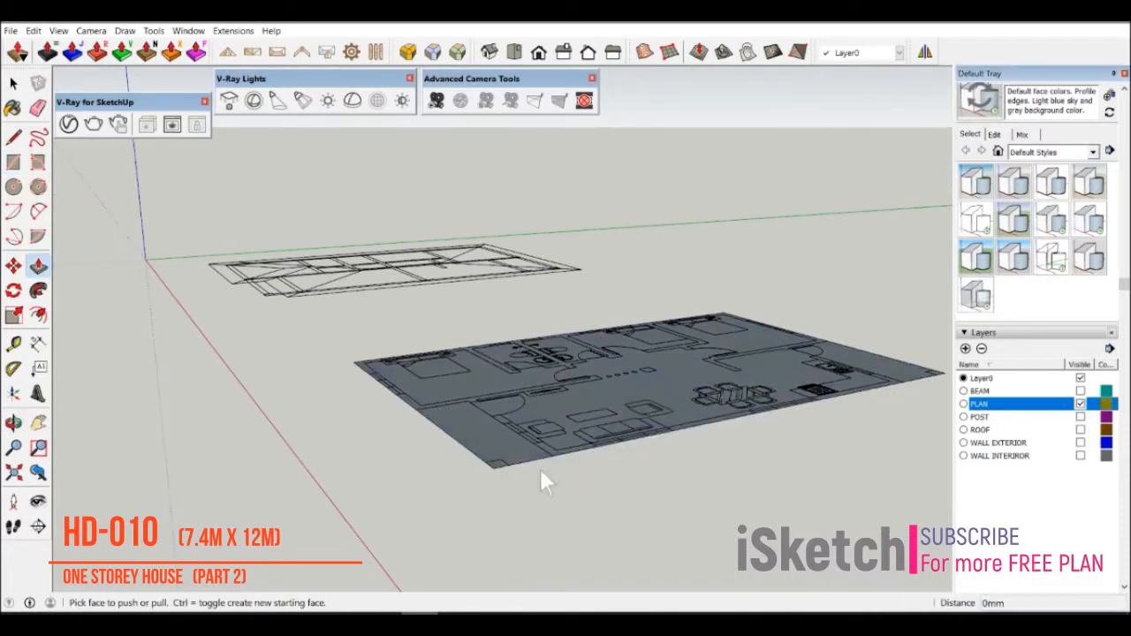
pyautogui.moveTo(540, 468); pyautogui.dragTo(523, 484)
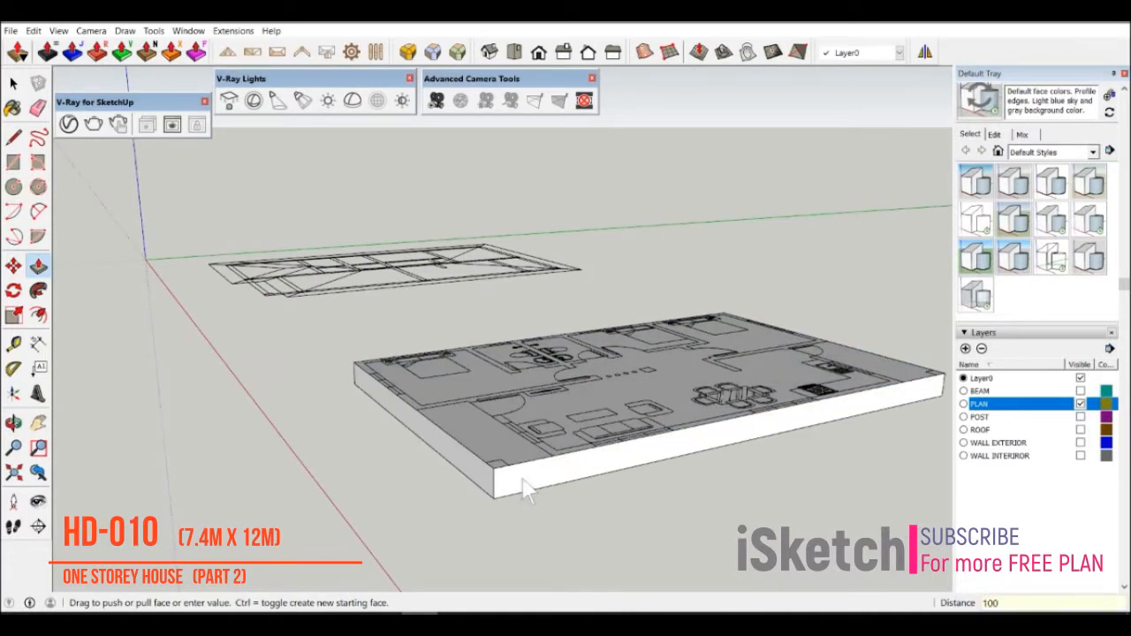
# - Draw a 3500 x 1200 mm rectangle over the front porch floor and lower it by 50 mm
pyautogui.scroll(3, 521, 477)
pyautogui.moveTo(523, 477); pyautogui.dragTo(579, 567, button='middle')
pyautogui.press('space')
pyautogui.press('r')
pyautogui.scroll(2, 477, 381)
pyautogui.click(478, 381)
pyautogui.scroll(-2, 504, 437)
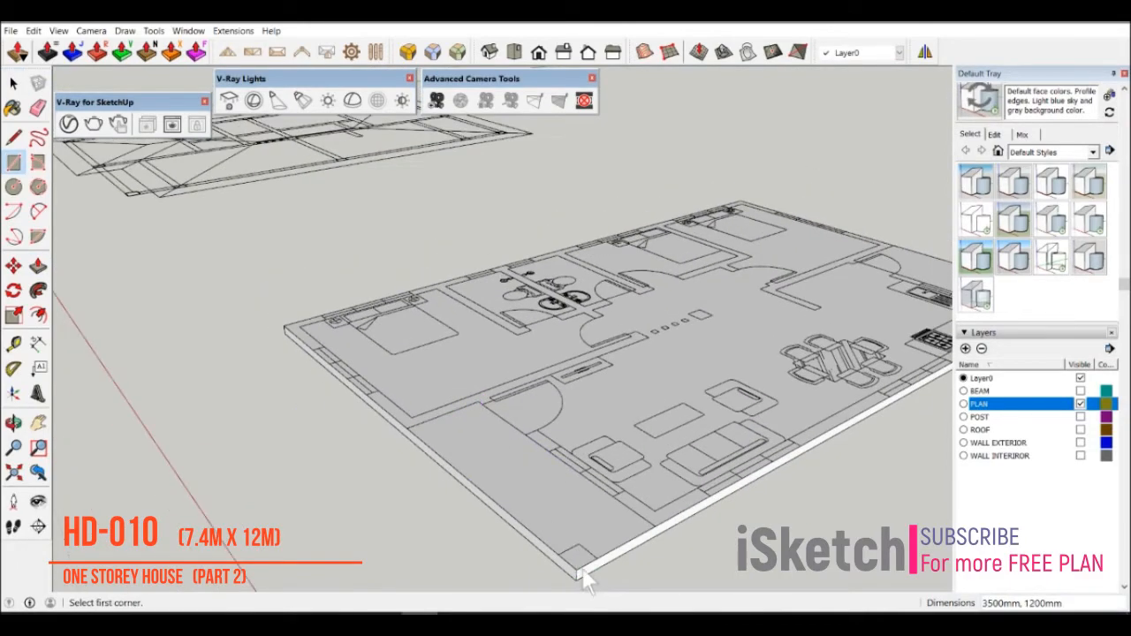
pyautogui.write('50')
pyautogui.press('Return')
# - Draw a rectangle over the porch floor beside the kitchen and push it down 50 mm
pyautogui.scroll(-3, 544, 508)
pyautogui.keyDown('shift'); pyautogui.moveTo(754, 473); pyautogui.dragTo(667, 442, button='middle'); pyautogui.keyUp('shift')
pyautogui.scroll(2, 678, 326)
pyautogui.press('r')
pyautogui.scroll(3, 554, 348)
pyautogui.click(497, 383)
pyautogui.scroll(-3, 500, 386)
pyautogui.click(818, 500)
pyautogui.press('p')
pyautogui.doubleClick(747, 499)
pyautogui.scroll(-5, 744, 398)
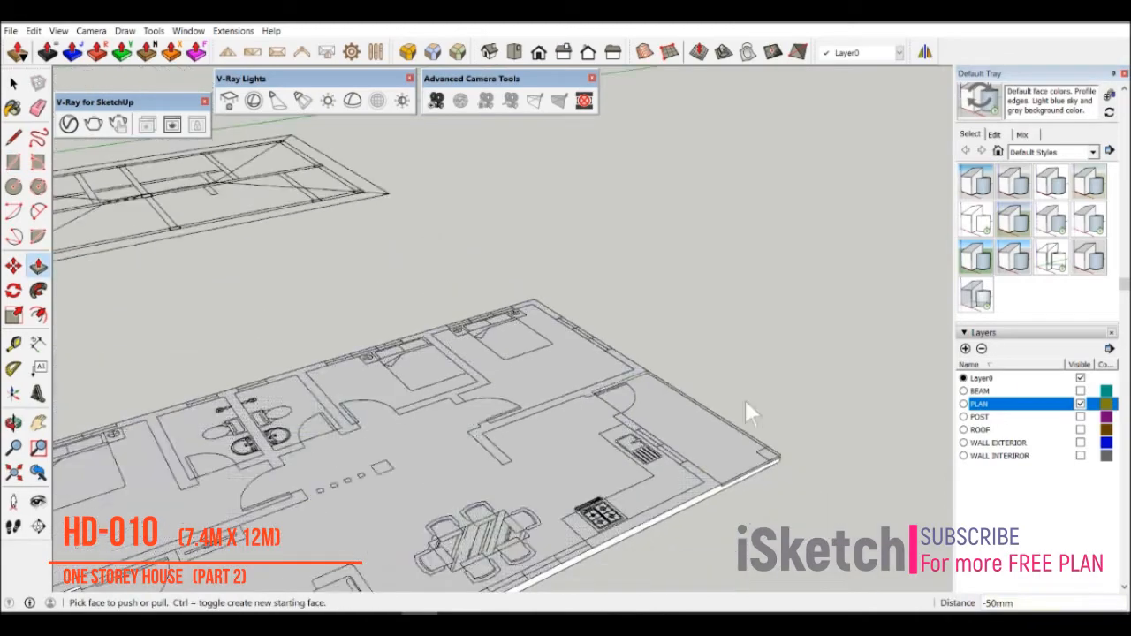
# - Draw 2300 x 1300 mm rectangles over the two bathroom floors and lower them by 50 mm
pyautogui.press('r')
pyautogui.scroll(5, 416, 446)
pyautogui.click(219, 390)
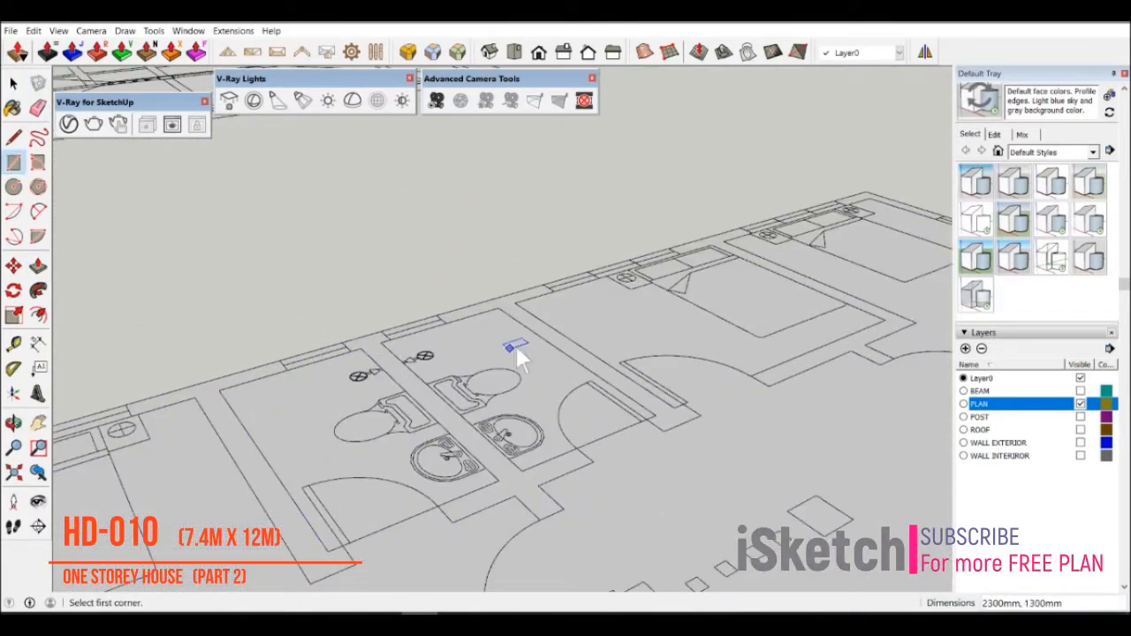
pyautogui.doubleClick(386, 469)
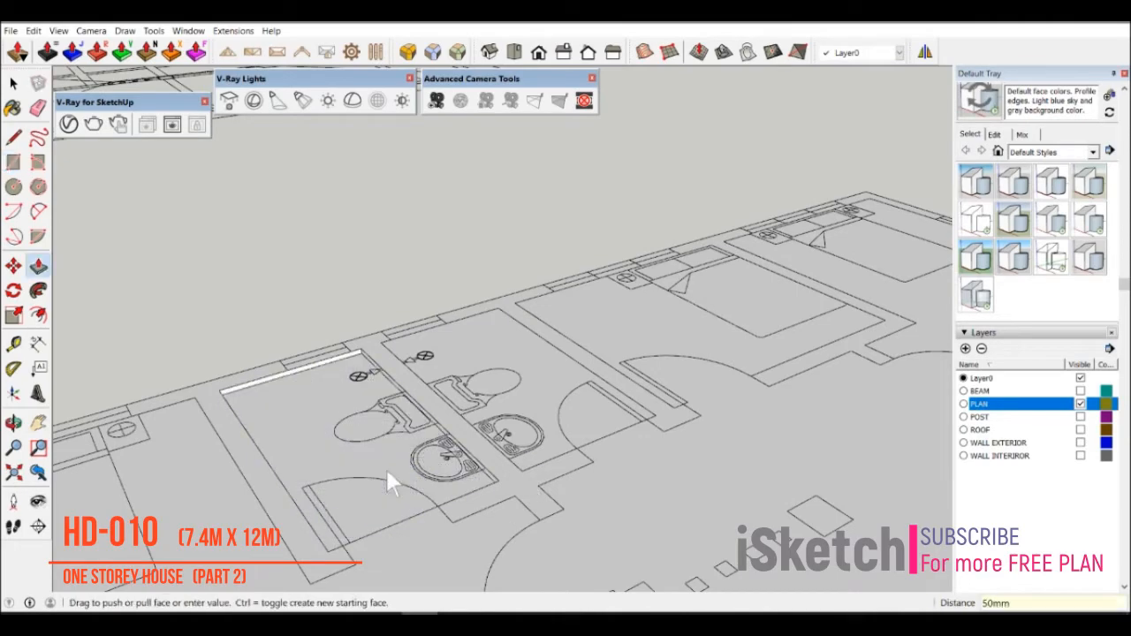
pyautogui.scroll(-8, 545, 407)
pyautogui.press('space')
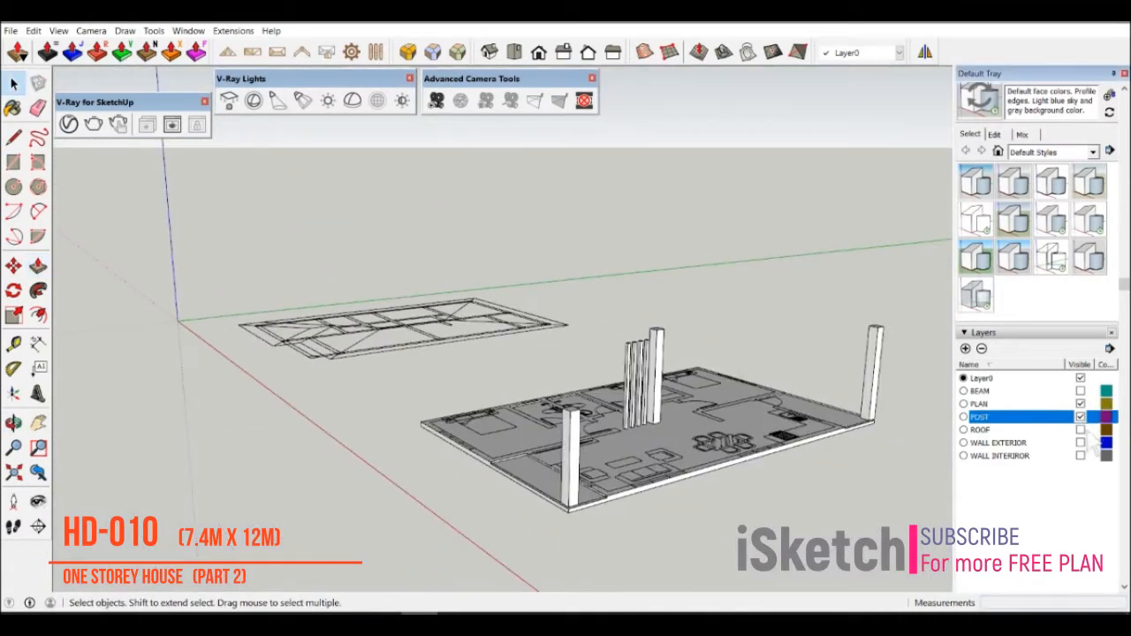
# - Make the POST, ROOF, BEAM, exterior wall and interior wall layers visible
pyautogui.click(1080, 430)
pyautogui.click(1080, 442)
pyautogui.click(1080, 456)
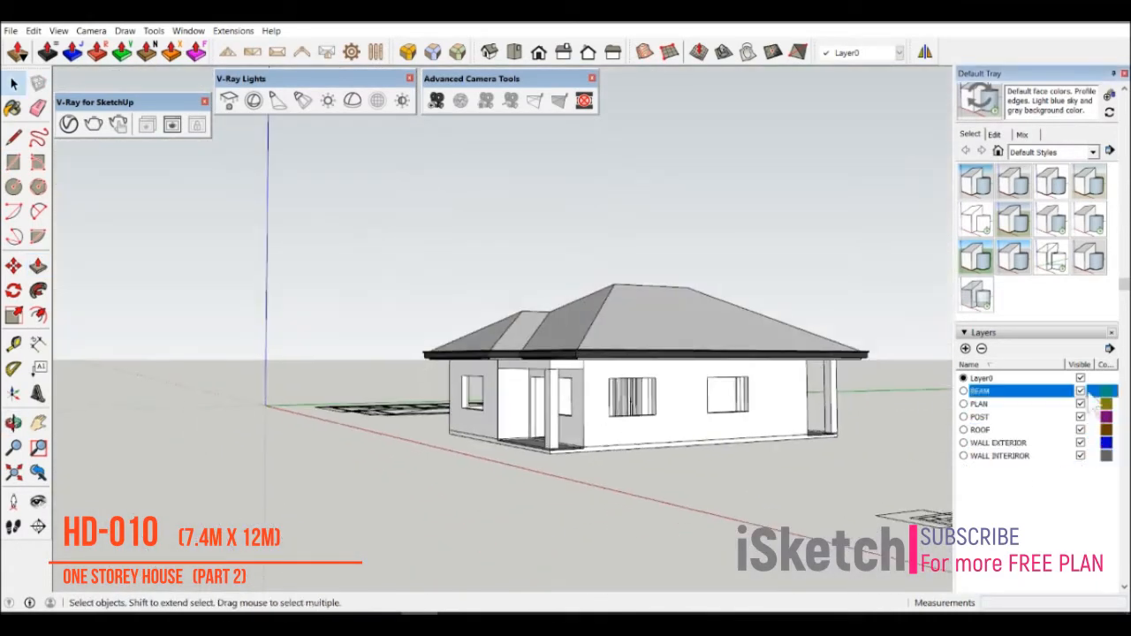
# - Examine the assembled house from the porch and side walls, checking the empty window openings
pyautogui.moveTo(636, 441); pyautogui.dragTo(842, 463, button='middle')
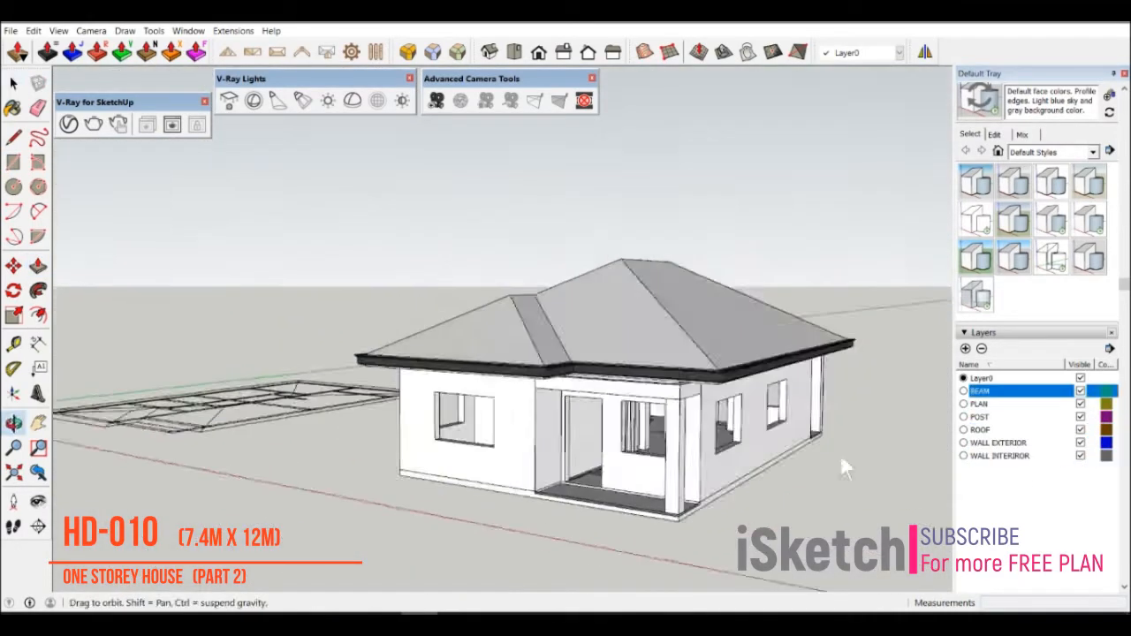
pyautogui.scroll(5, 707, 486)
pyautogui.moveTo(707, 486); pyautogui.dragTo(619, 507, button='middle')
pyautogui.scroll(-5, 714, 490)
pyautogui.moveTo(713, 490); pyautogui.dragTo(632, 464, button='middle')
pyautogui.keyDown('shift'); pyautogui.moveTo(632, 463); pyautogui.dragTo(575, 488, button='middle'); pyautogui.keyUp('shift')
pyautogui.moveTo(704, 483); pyautogui.dragTo(638, 421, button='middle')
pyautogui.scroll(-4, 611, 472)
pyautogui.scroll(3, 615, 394)
# - Insert the Window Akin component from the WINDOWS component folder beside the house
pyautogui.moveTo(1123, 284); pyautogui.dragTo(1124, 174)
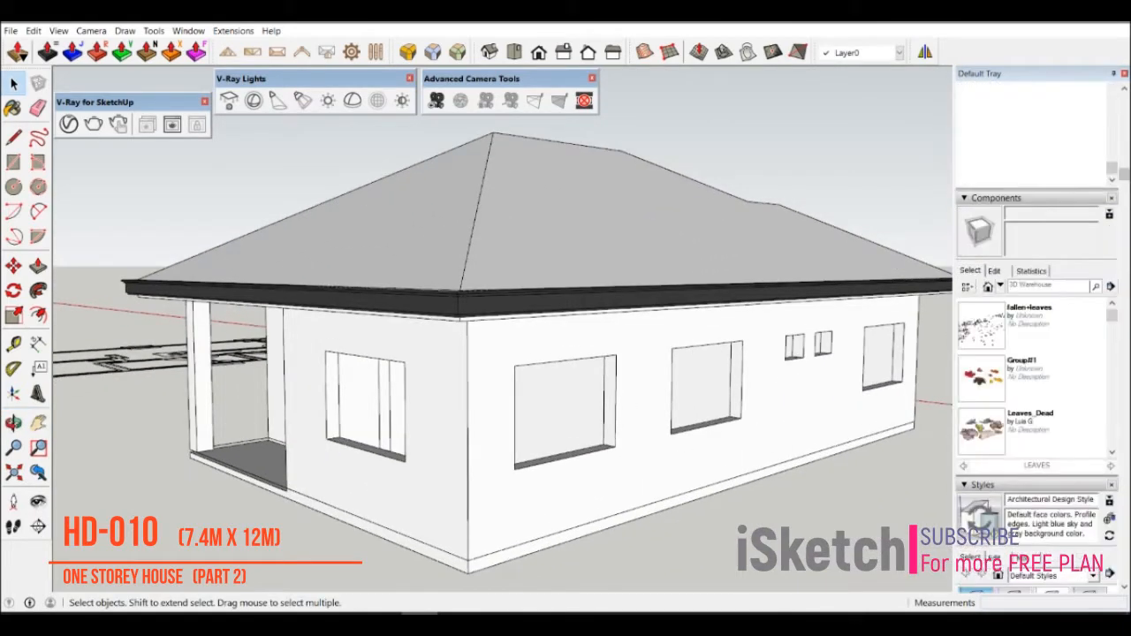
pyautogui.scroll(-3, 1028, 411)
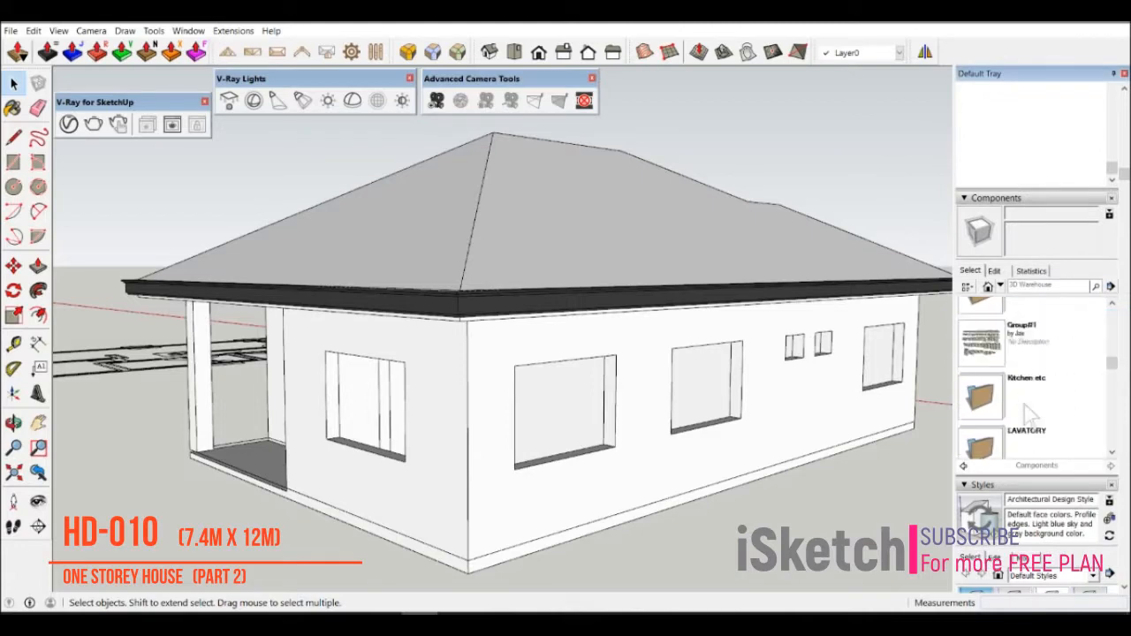
pyautogui.click(999, 392)
pyautogui.scroll(-2, 1002, 380)
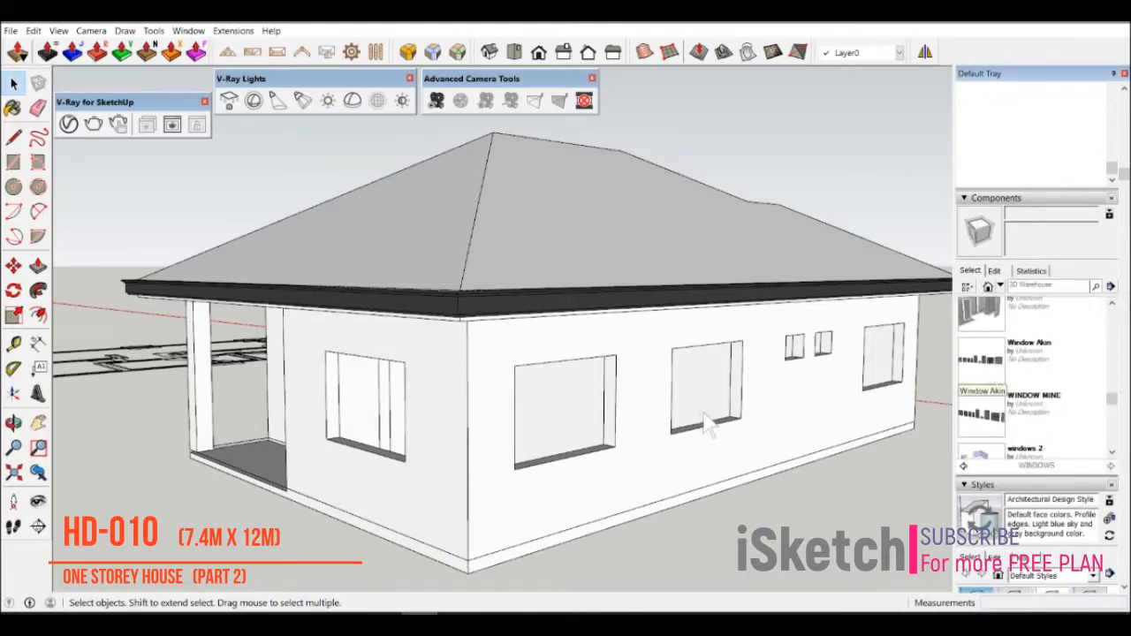
pyautogui.click(981, 363)
pyautogui.scroll(-6, 673, 469)
pyautogui.scroll(3, 894, 470)
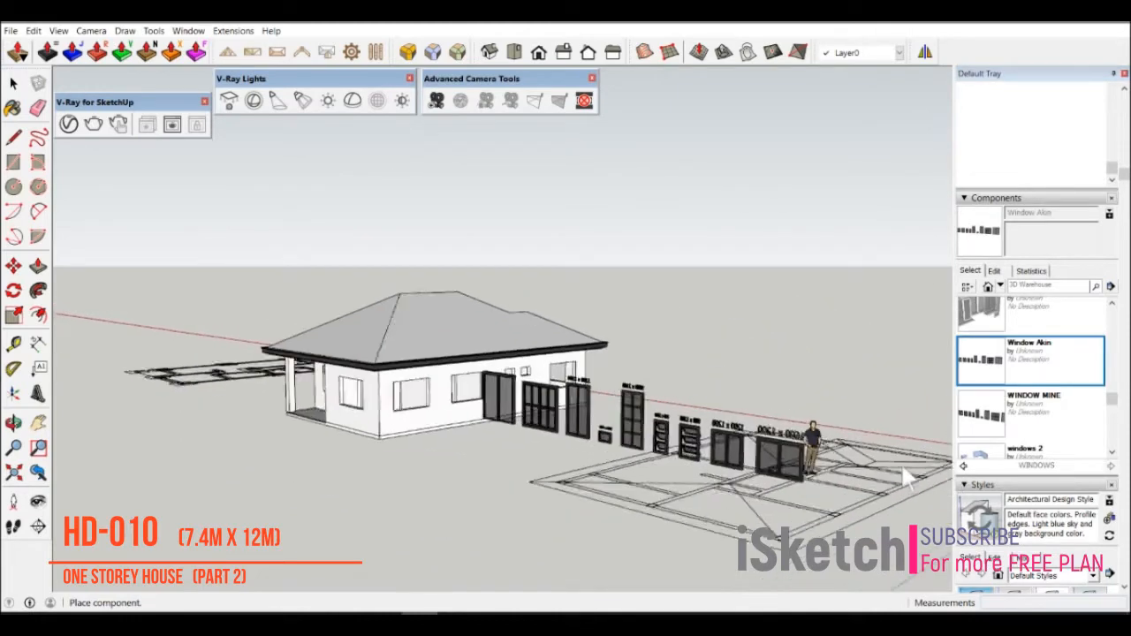
# - Explode the inserted window set twice so each window becomes a separate object
pyautogui.rightClick(767, 485)
pyautogui.click(803, 209)
pyautogui.rightClick(746, 478)
pyautogui.click(799, 204)
# - Copy the wide two-panel window beside the human figure to the corner of the front wall's window opening
pyautogui.scroll(5, 676, 464)
pyautogui.press('m')
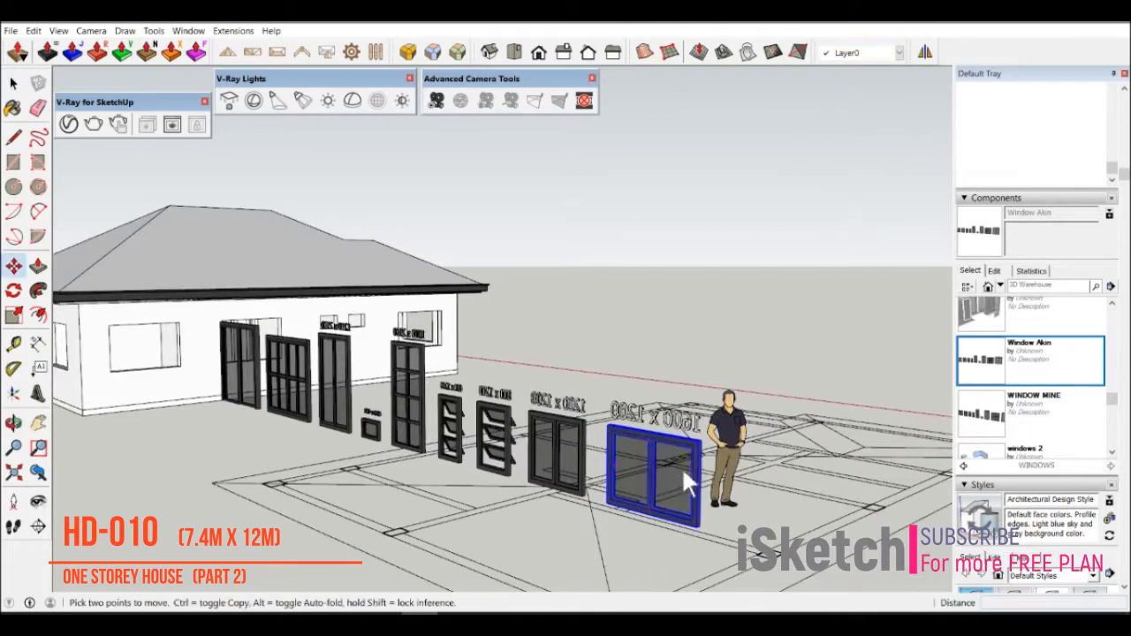
pyautogui.click(707, 429)
pyautogui.press('ctrl')
pyautogui.scroll(-6, 714, 434)
pyautogui.scroll(5, 416, 388)
pyautogui.moveTo(416, 389); pyautogui.dragTo(454, 416, button='middle')
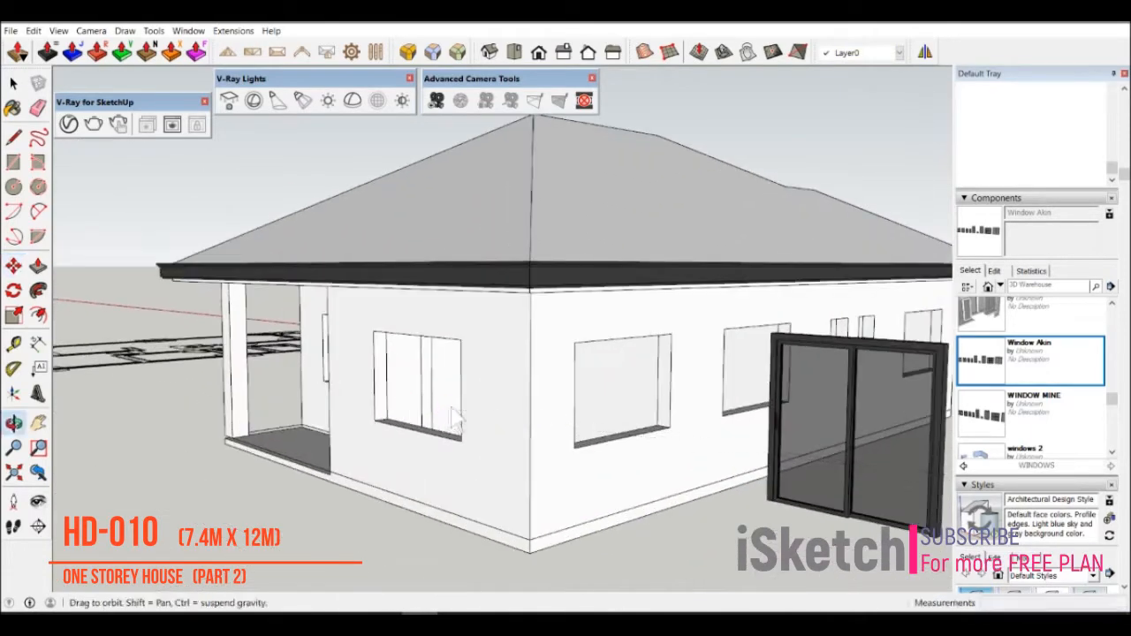
pyautogui.scroll(5, 454, 388)
pyautogui.click(611, 345)
# - Scale the copied window so it fills the front wall opening
pyautogui.scroll(-2, 564, 411)
pyautogui.moveTo(558, 410); pyautogui.dragTo(737, 438, button='middle')
pyautogui.keyDown('shift'); pyautogui.moveTo(737, 438); pyautogui.dragTo(623, 452, button='middle'); pyautogui.keyUp('shift')
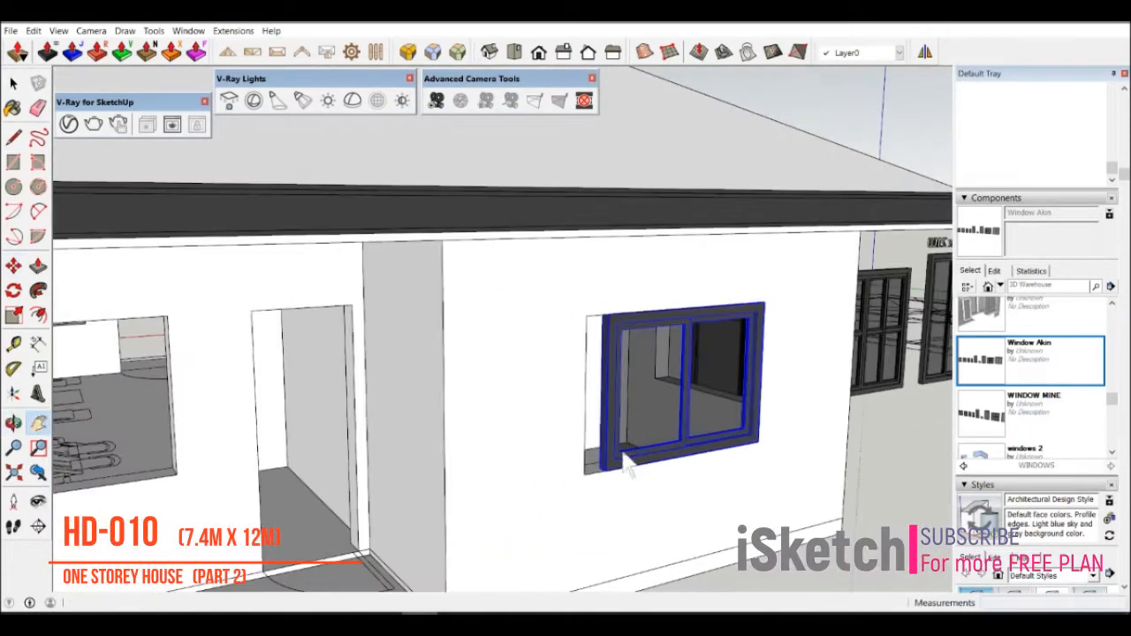
pyautogui.click(14, 316)
pyautogui.scroll(5, 591, 422)
pyautogui.click(621, 369)
pyautogui.click(569, 297)
pyautogui.scroll(-4, 571, 353)
pyautogui.moveTo(610, 424); pyautogui.dragTo(397, 461, button='middle')
pyautogui.scroll(-2, 397, 461)
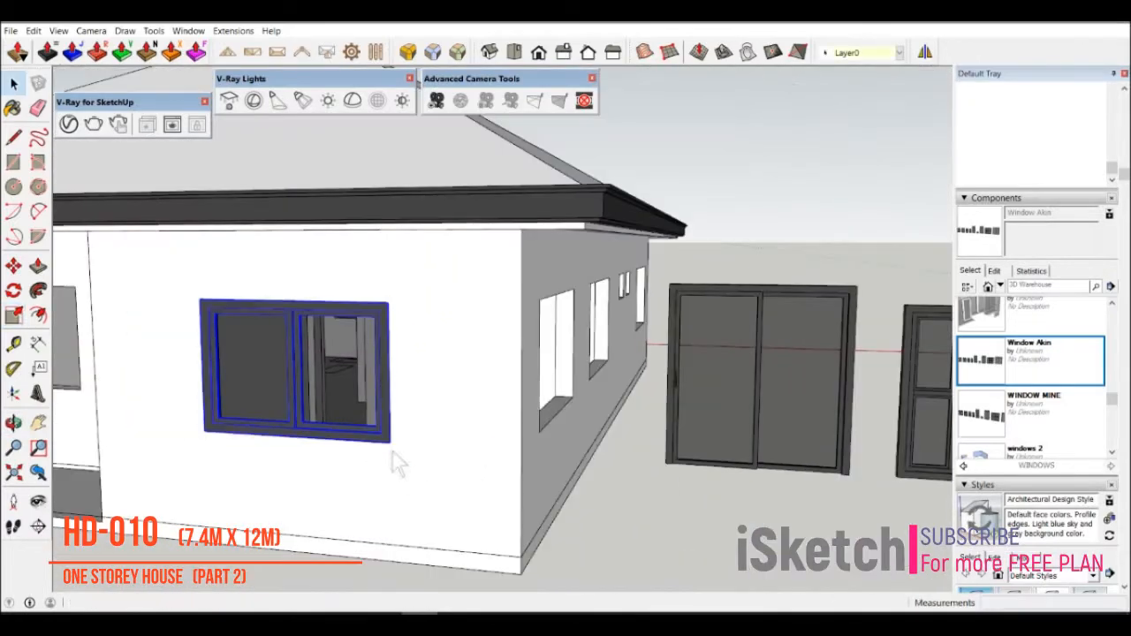
# - Reposition the window by its upper corner so it sits in the front wall opening
pyautogui.click(569, 253)
pyautogui.click(522, 256)
pyautogui.scroll(-3, 523, 258)
pyautogui.moveTo(508, 336); pyautogui.dragTo(190, 437, button='middle')
pyautogui.scroll(3, 176, 430)
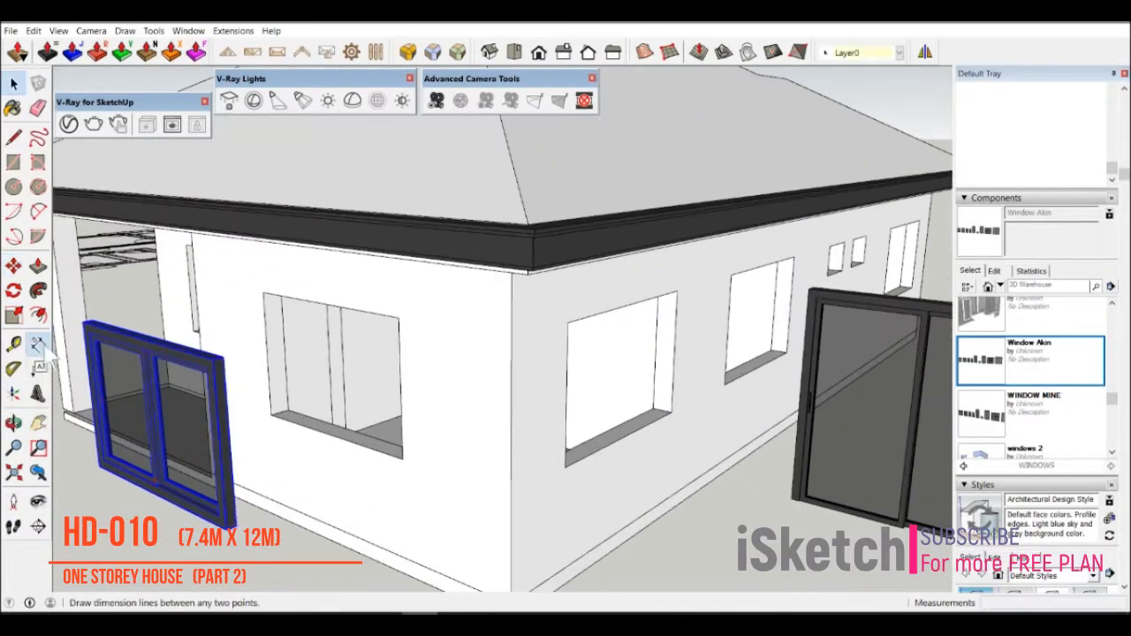
pyautogui.scroll(3, 221, 353)
pyautogui.click(217, 341)
# - Move the front wall window 62 mm inward into the wall
pyautogui.press('space')
pyautogui.scroll(-4, 277, 373)
pyautogui.press('m')
pyautogui.scroll(5, 442, 335)
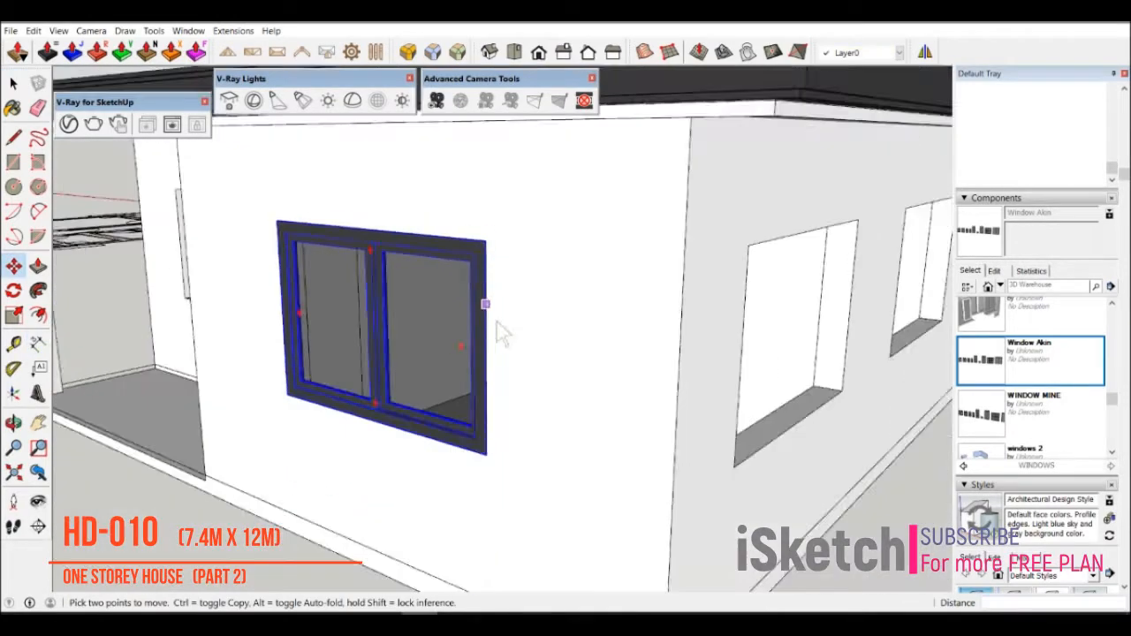
pyautogui.scroll(-5, 530, 371)
pyautogui.click(604, 438)
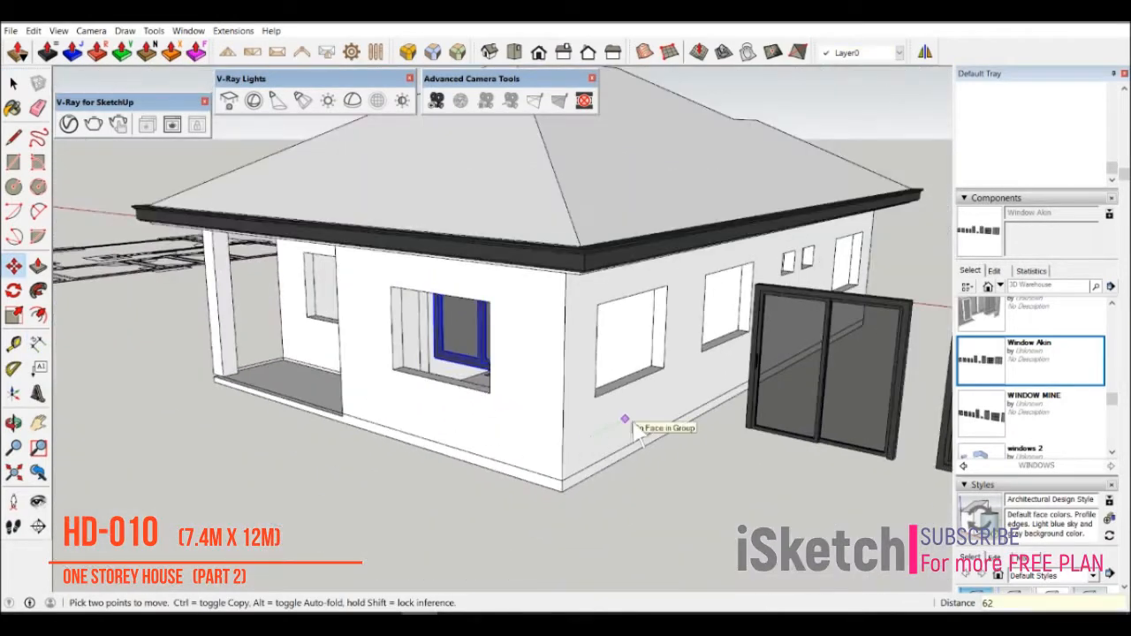
# - Copy the front wall window to the nearest side wall opening and rotate it in line with that wall
pyautogui.scroll(4, 396, 290)
pyautogui.click(403, 293)
pyautogui.press('ctrl')
pyautogui.scroll(-6, 424, 336)
pyautogui.moveTo(521, 380); pyautogui.dragTo(433, 396, button='middle')
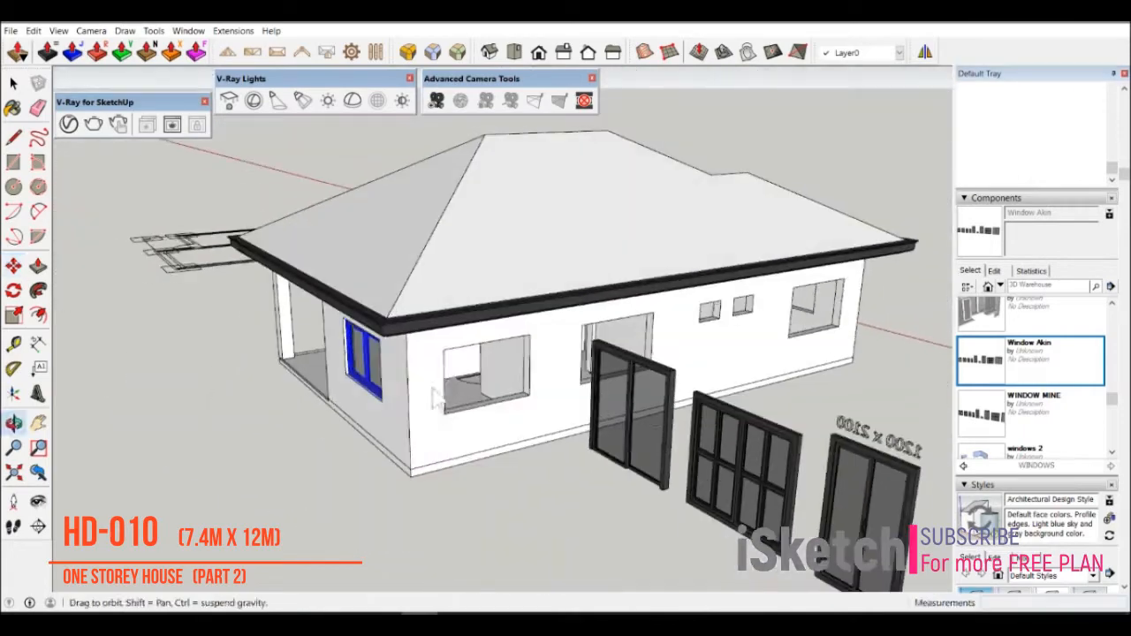
pyautogui.scroll(6, 440, 340)
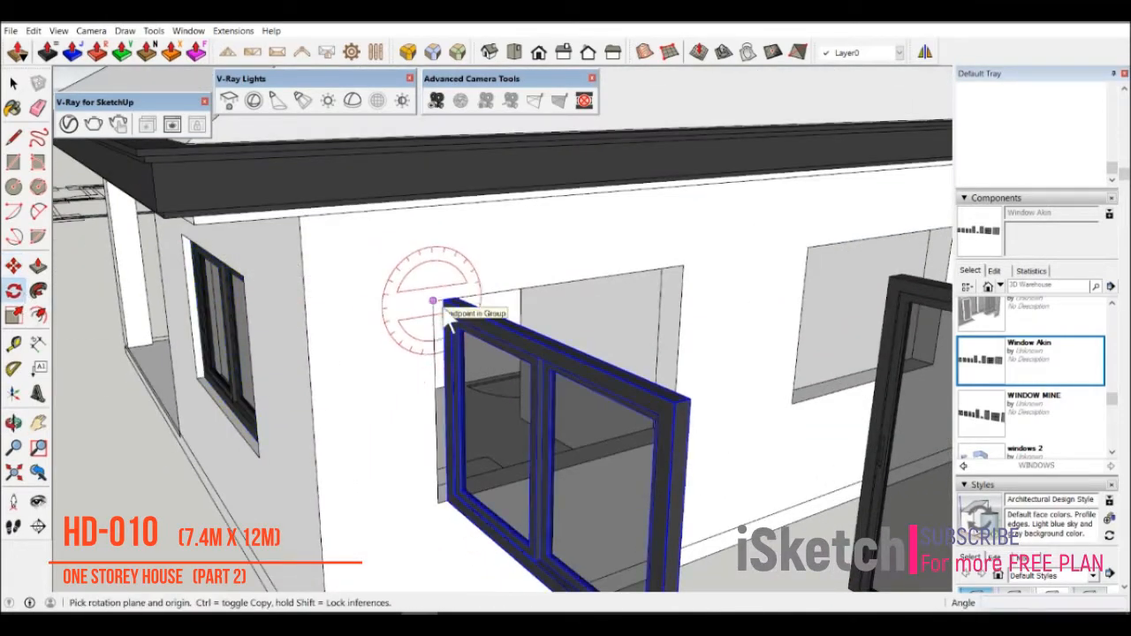
pyautogui.scroll(-5, 176, 389)
pyautogui.click(119, 402)
# - Copy the side wall window into the other two large openings along the same wall
pyautogui.press('space')
pyautogui.press('m')
pyautogui.scroll(4, 202, 389)
pyautogui.scroll(5, 528, 306)
pyautogui.click(322, 272)
pyautogui.scroll(-3, 393, 318)
pyautogui.press('ctrl')
pyautogui.click(351, 292)
pyautogui.scroll(-3, 361, 296)
pyautogui.scroll(5, 693, 287)
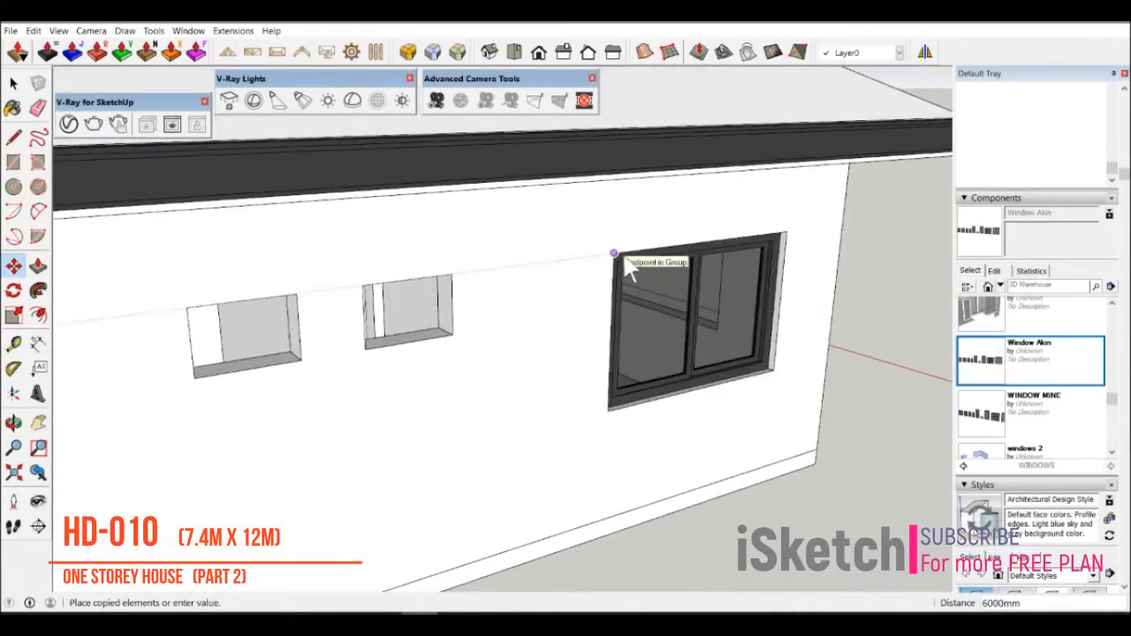
pyautogui.click(618, 256)
# - Copy the 600 x 400 window from the window set to the first small opening in the side wall
pyautogui.scroll(-6, 633, 275)
pyautogui.press('space')
pyautogui.scroll(3, 623, 497)
pyautogui.click(621, 499)
pyautogui.press('m')
pyautogui.scroll(3, 620, 496)
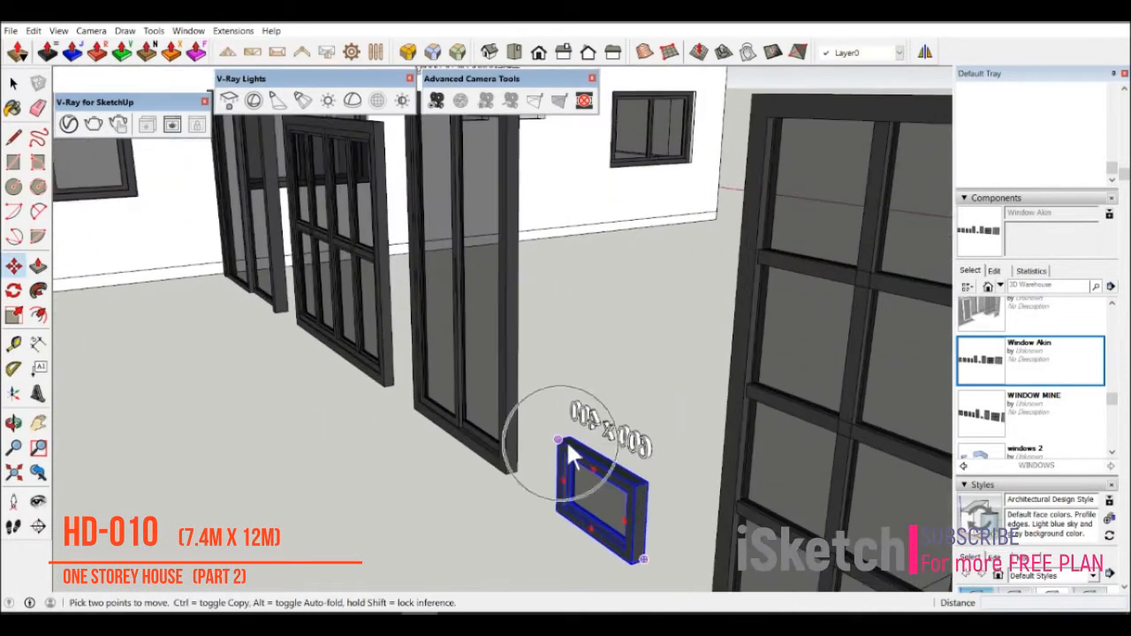
pyautogui.press('ctrl')
pyautogui.click(564, 441)
pyautogui.scroll(-4, 563, 437)
pyautogui.scroll(6, 520, 246)
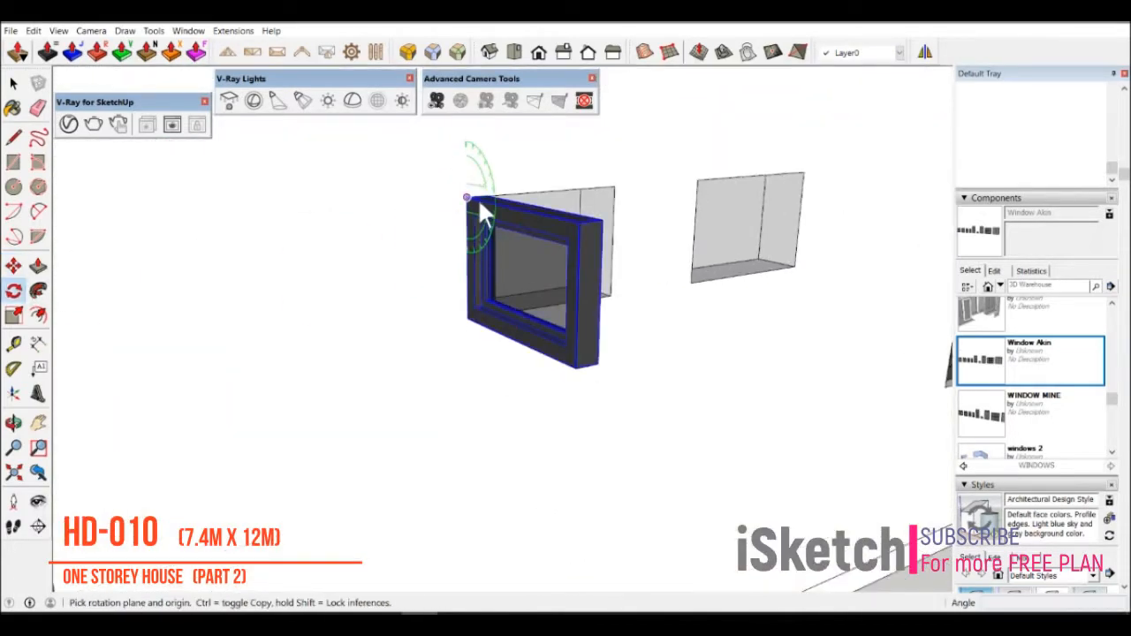
# - Rotate the small window 90 degrees about its upper corner to align it with the side wall
pyautogui.click(468, 198)
pyautogui.scroll(-6, 752, 345)
pyautogui.click(924, 346)
pyautogui.write('90')
pyautogui.press('Return')
# - Copy the small window into the second small opening beside it
pyautogui.moveTo(760, 352); pyautogui.dragTo(355, 426, button='middle')
pyautogui.scroll(5, 379, 353)
pyautogui.press('m')
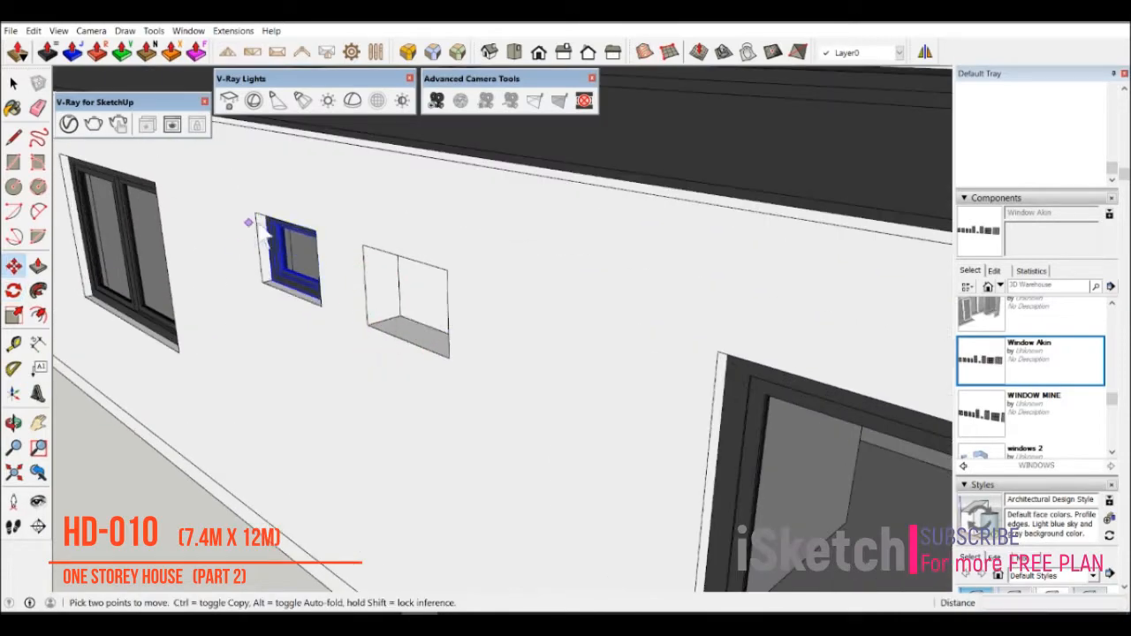
pyautogui.click(364, 249)
pyautogui.scroll(-2, 398, 318)
pyautogui.moveTo(398, 327); pyautogui.dragTo(796, 437, button='middle')
pyautogui.scroll(-5, 535, 354)
pyautogui.scroll(-5, 648, 427)
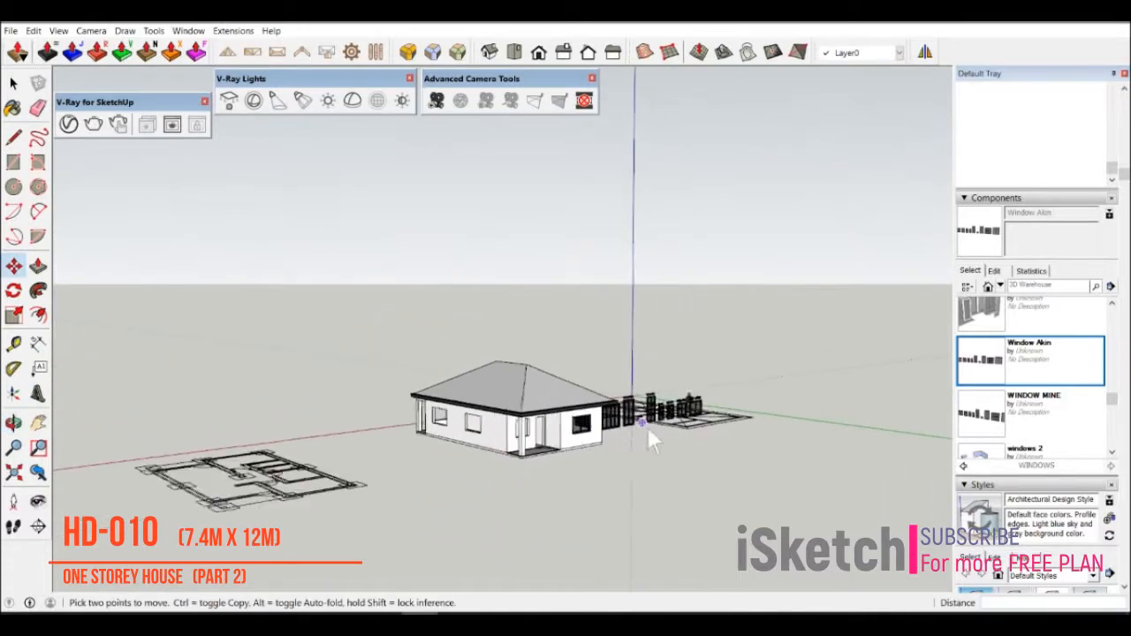
pyautogui.scroll(8, 693, 436)
pyautogui.press('space')
pyautogui.scroll(-3, 695, 442)
pyautogui.press('m')
pyautogui.scroll(5, 343, 402)
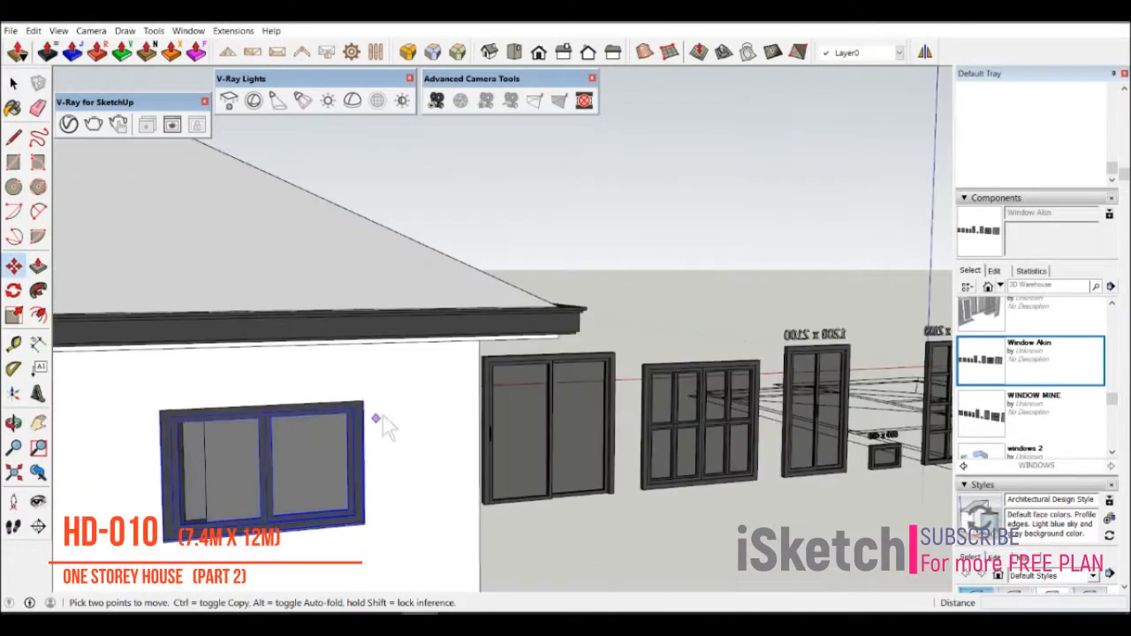
pyautogui.click(364, 403)
pyautogui.press('ctrl')
pyautogui.scroll(-3, 380, 412)
pyautogui.moveTo(376, 410); pyautogui.dragTo(521, 419, button='middle')
pyautogui.press('Escape')
# - Copy the 1200 x 1200 window from the window set into the porch wall's window opening
pyautogui.moveTo(618, 438); pyautogui.dragTo(821, 458, button='middle')
pyautogui.scroll(5, 821, 459)
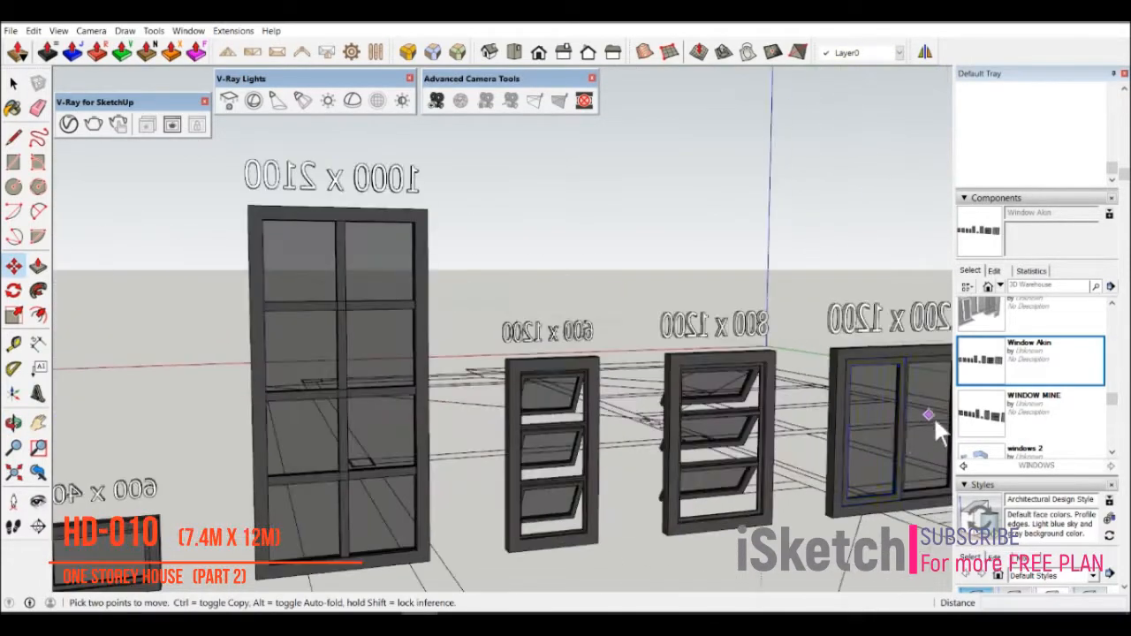
pyautogui.keyDown('shift'); pyautogui.moveTo(910, 502); pyautogui.dragTo(665, 505, button='middle'); pyautogui.keyUp('shift')
pyautogui.rightClick(730, 471)
pyautogui.click(793, 382)
pyautogui.click(765, 344)
pyautogui.press('ctrl')
pyautogui.scroll(-8, 757, 388)
pyautogui.scroll(10, 439, 367)
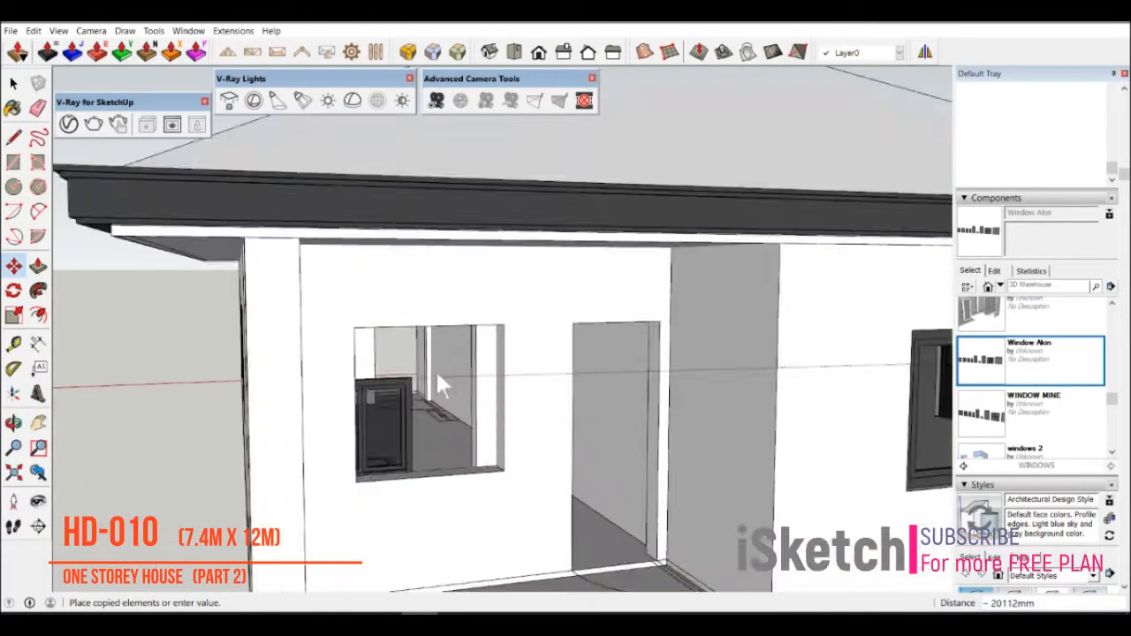
pyautogui.click(595, 258)
pyautogui.scroll(-5, 591, 288)
pyautogui.moveTo(593, 499); pyautogui.dragTo(464, 508, button='middle')
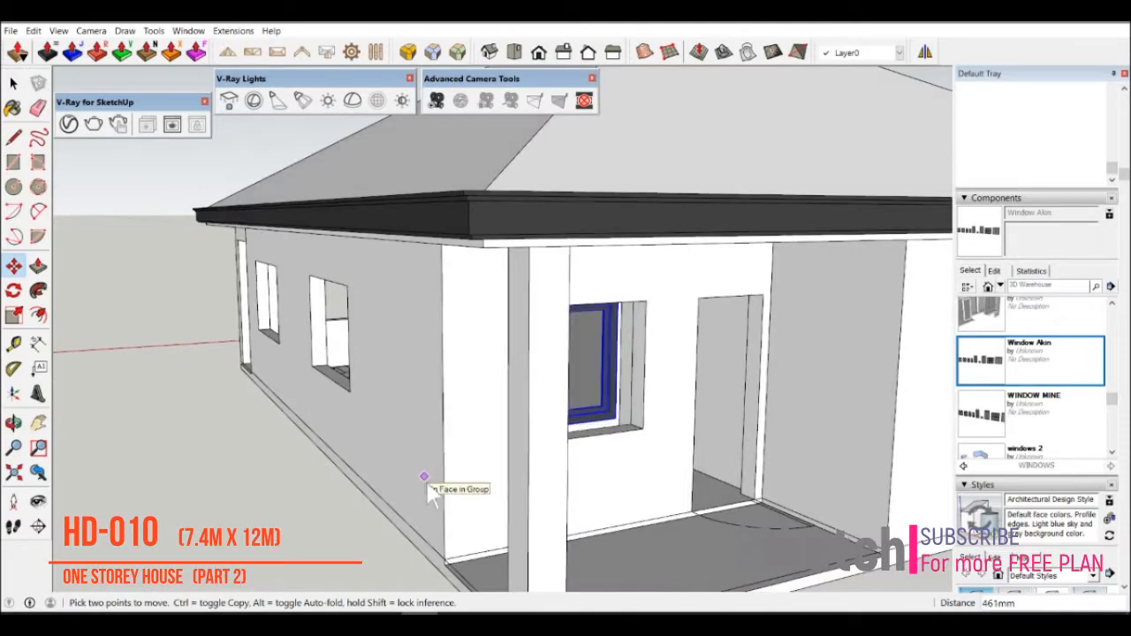
pyautogui.click(648, 302)
pyautogui.press('ctrl')
pyautogui.scroll(-4, 649, 309)
pyautogui.moveTo(464, 481); pyautogui.dragTo(733, 482, button='middle')
pyautogui.scroll(-3, 618, 389)
pyautogui.press('space')
# - Copy the rear wall's two-panel window to the opening nearest the rear in the side wall with two empty openings
pyautogui.moveTo(707, 442); pyautogui.dragTo(437, 458, button='middle')
pyautogui.moveTo(474, 408); pyautogui.dragTo(322, 409, button='middle')
pyautogui.scroll(7, 437, 386)
pyautogui.click(433, 384)
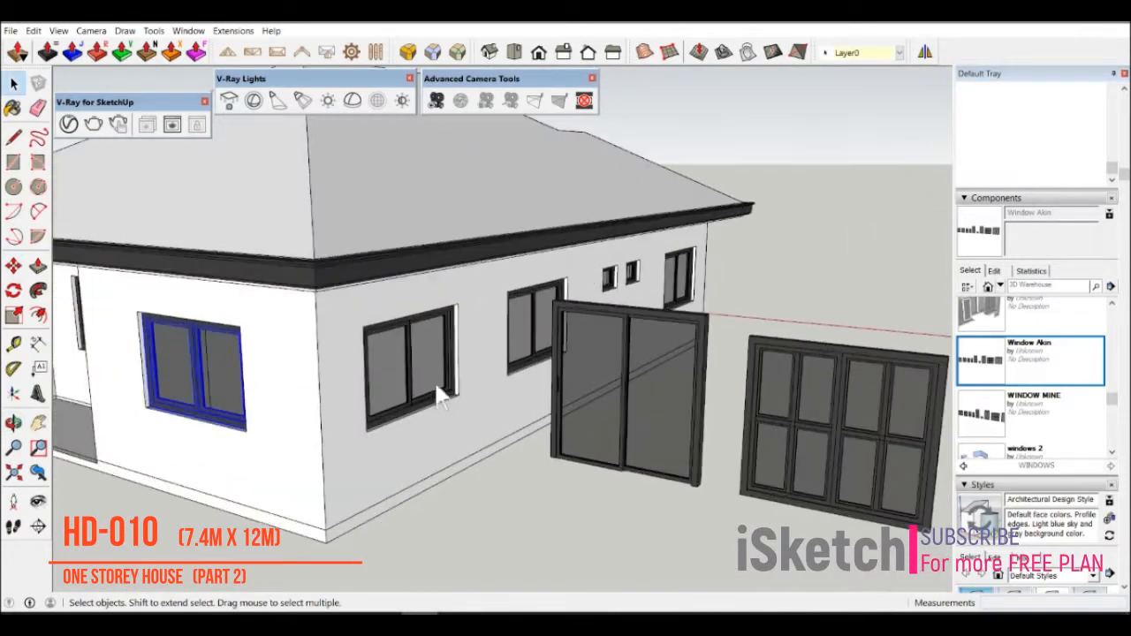
pyautogui.scroll(3, 191, 350)
pyautogui.click(278, 318)
pyautogui.press('ctrl')
pyautogui.scroll(-5, 354, 354)
pyautogui.moveTo(391, 373); pyautogui.dragTo(653, 388, button='middle')
pyautogui.scroll(8, 355, 372)
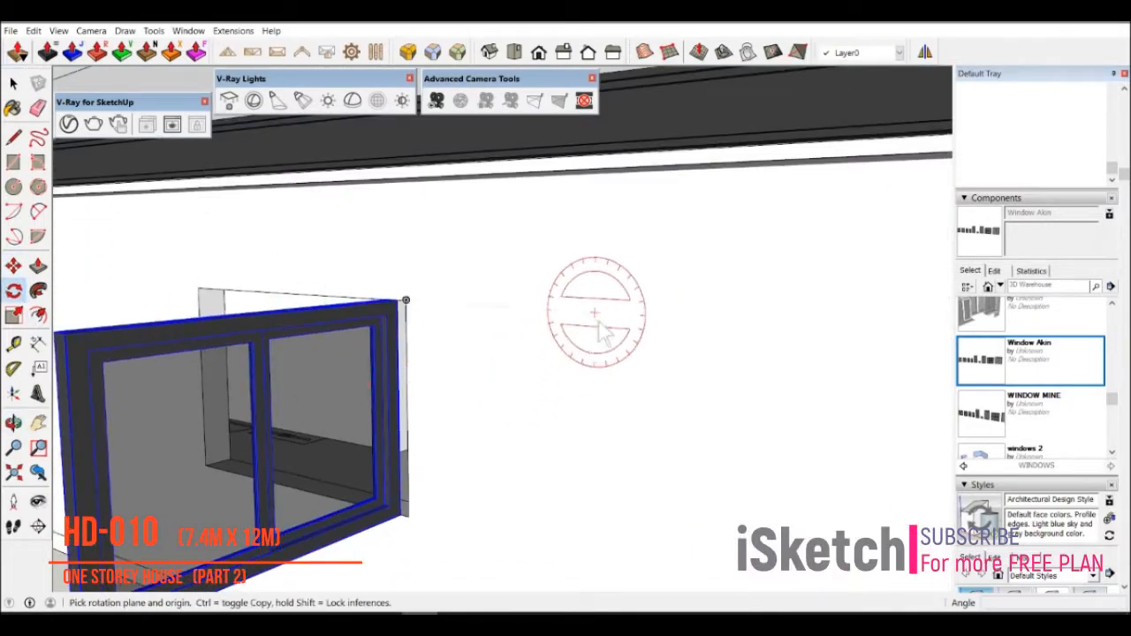
# - Rotate the copied window 90 degrees about its upper corner so it sits in the side wall opening
pyautogui.press('Up')
pyautogui.click(406, 300)
pyautogui.scroll(-2, 530, 311)
pyautogui.click(564, 311)
pyautogui.write('90')
pyautogui.press('Return')
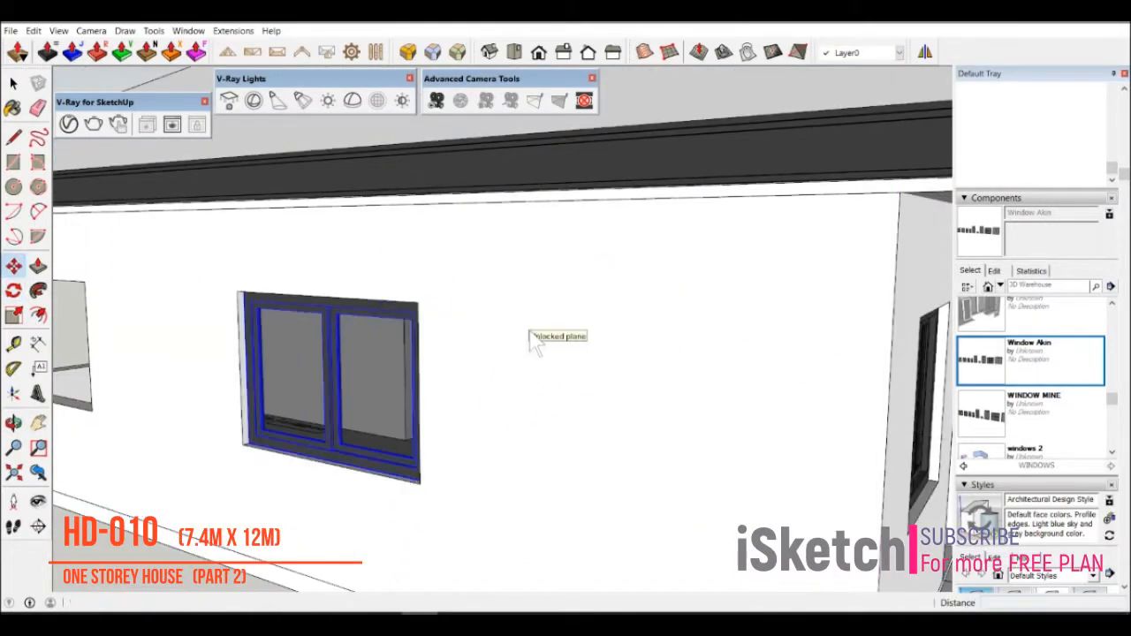
# - Copy the rotated window into the other opening of the same side wall, nearer the front porch
pyautogui.click(239, 291)
pyautogui.press('ctrl')
pyautogui.scroll(-5, 354, 349)
pyautogui.moveTo(353, 353); pyautogui.dragTo(460, 375, button='middle')
pyautogui.scroll(3, 321, 340)
pyautogui.click(332, 337)
# - Copy the side wall window nearest the front porch to the window opening in the front wall
pyautogui.scroll(-5, 371, 371)
pyautogui.moveTo(389, 388); pyautogui.dragTo(636, 424, button='middle')
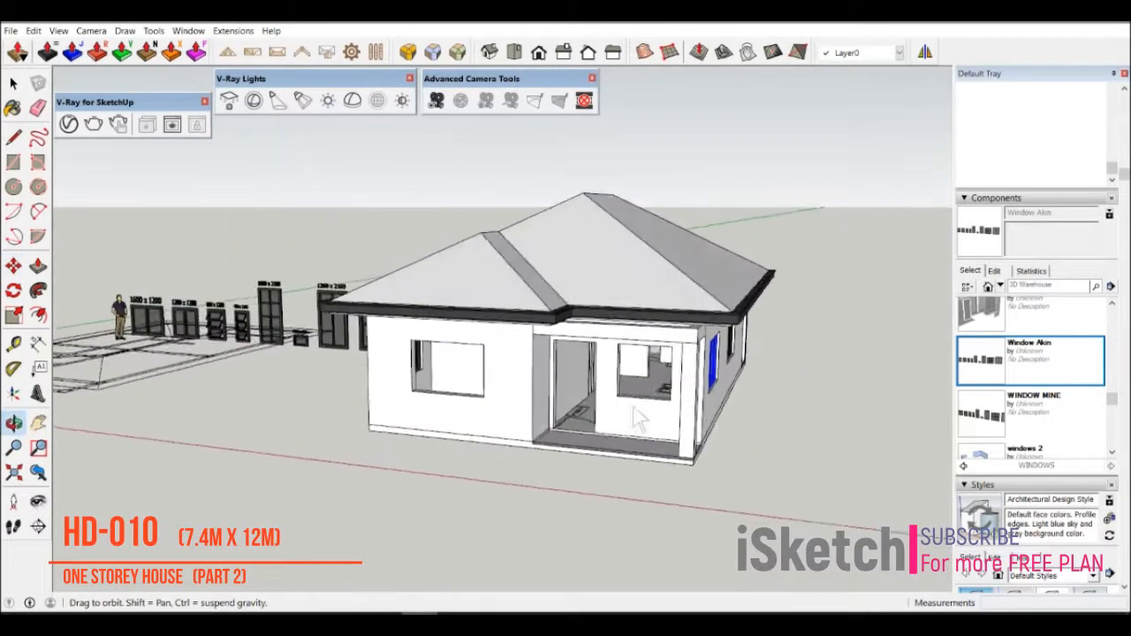
pyautogui.moveTo(600, 386); pyautogui.dragTo(220, 396, button='middle')
pyautogui.scroll(5, 221, 327)
pyautogui.click(281, 294)
pyautogui.press('ctrl')
pyautogui.scroll(-4, 281, 329)
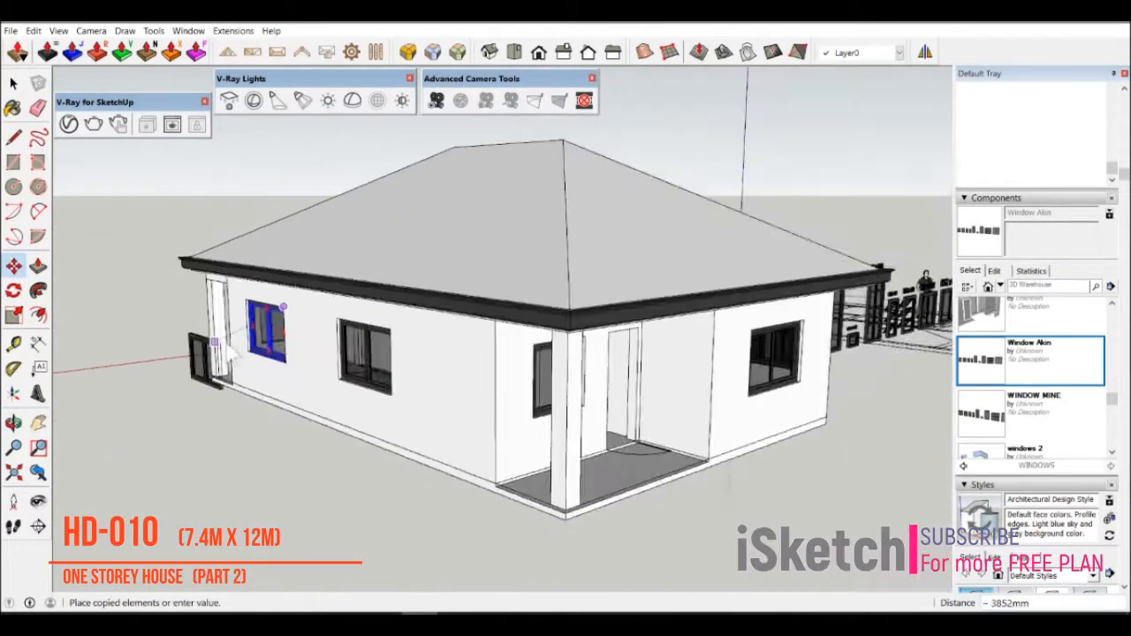
pyautogui.moveTo(283, 339); pyautogui.dragTo(576, 406, button='middle')
pyautogui.scroll(6, 460, 353)
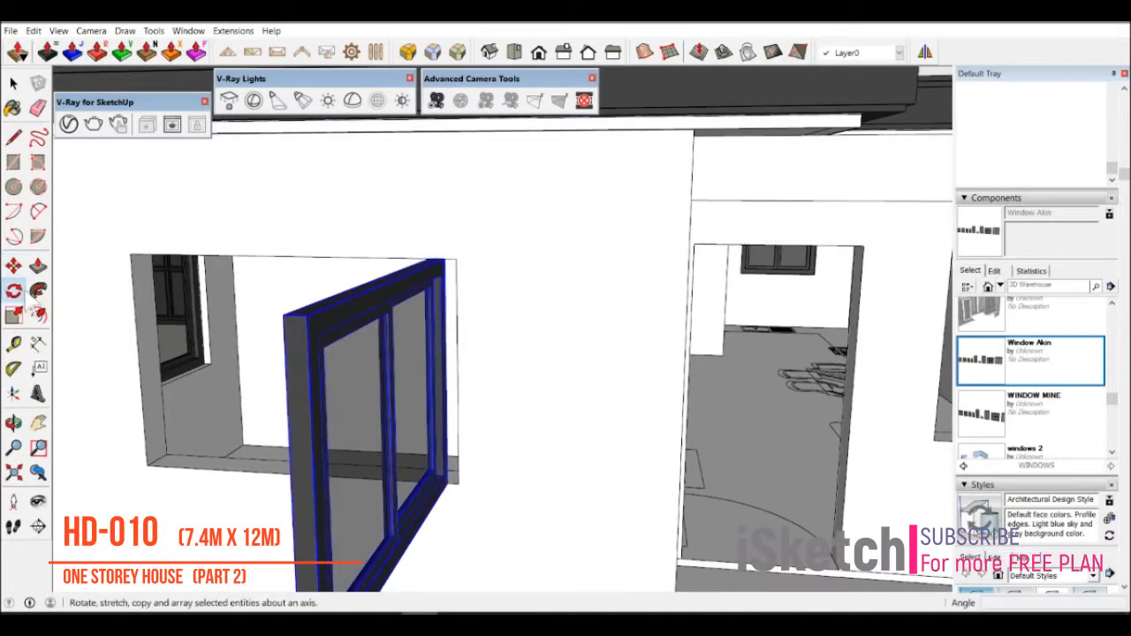
# - Rotate the front wall's window copy 90 degrees about its upper corner to lie in the opening
pyautogui.click(457, 259)
pyautogui.click(558, 261)
pyautogui.write('90')
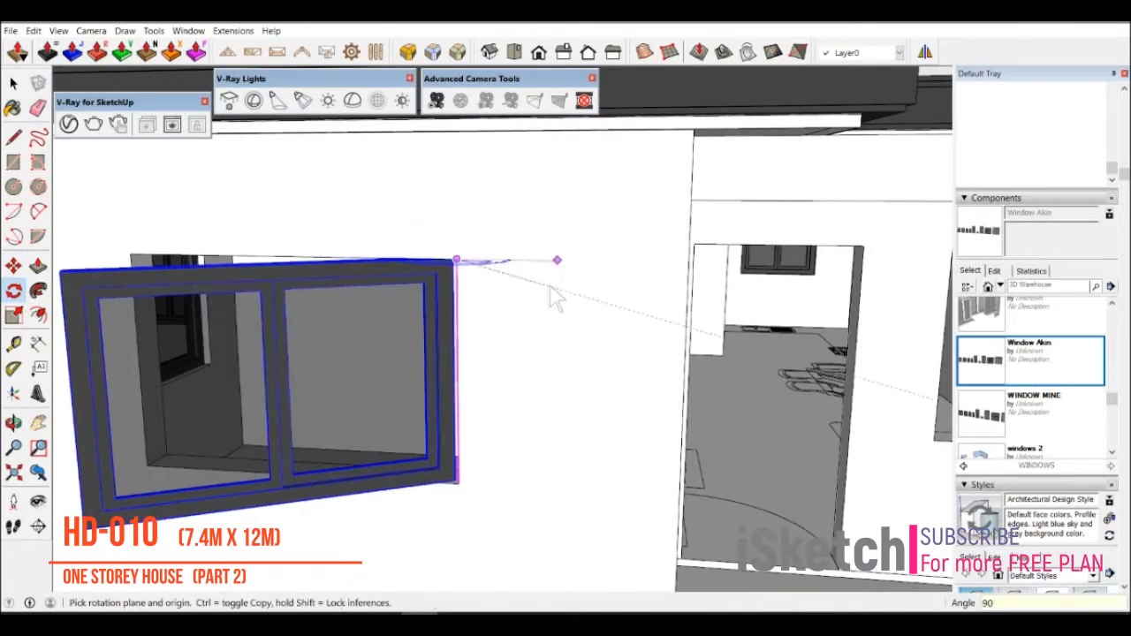
pyautogui.press('Return')
# - Copy the window in the rear recess to the window opening in the front porch wall
pyautogui.scroll(-6, 589, 320)
pyautogui.moveTo(610, 340); pyautogui.dragTo(441, 491, button='middle')
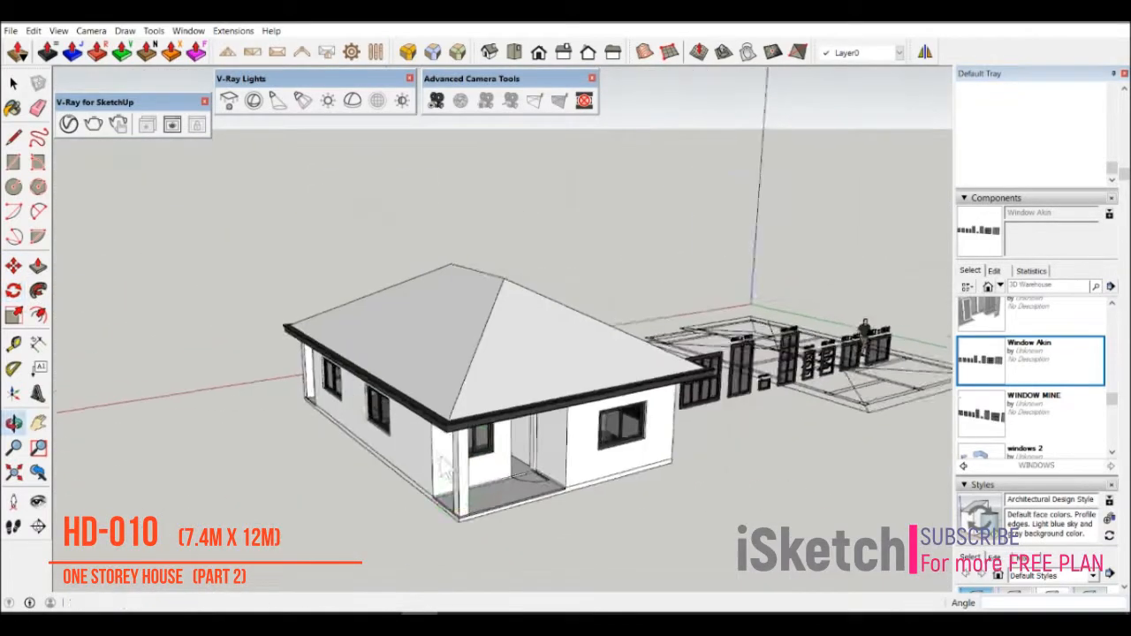
pyautogui.scroll(5, 495, 433)
pyautogui.press('space')
pyautogui.click(519, 428)
pyautogui.press('m')
pyautogui.scroll(5, 523, 420)
pyautogui.scroll(-10, 563, 309)
pyautogui.moveTo(583, 354); pyautogui.dragTo(866, 379, button='middle')
pyautogui.scroll(8, 650, 362)
pyautogui.moveTo(624, 441); pyautogui.dragTo(625, 382, button='middle')
pyautogui.click(649, 241)
# - Move the copied porch window by its upper corner to align it with the front porch opening
pyautogui.moveTo(751, 344); pyautogui.dragTo(513, 380, button='middle')
pyautogui.scroll(6, 499, 305)
pyautogui.click(493, 289)
pyautogui.click(539, 273)
pyautogui.scroll(-4, 540, 274)
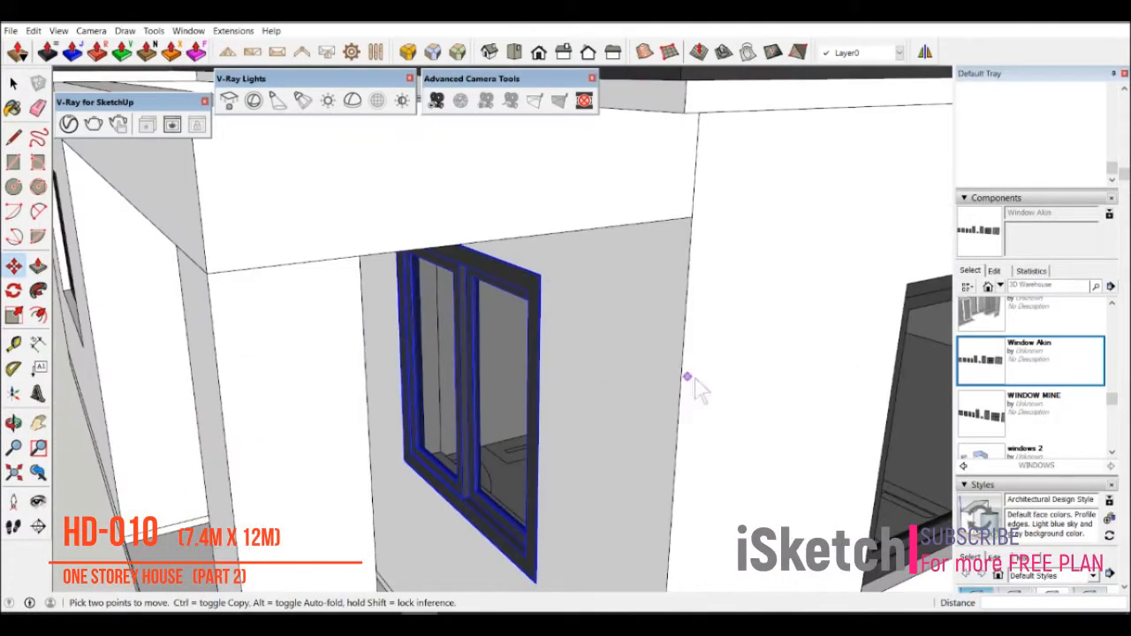
pyautogui.scroll(-8, 600, 285)
pyautogui.keyDown('shift'); pyautogui.moveTo(631, 354); pyautogui.dragTo(698, 380, button='middle'); pyautogui.keyUp('shift')
pyautogui.keyDown('shift'); pyautogui.moveTo(698, 380); pyautogui.dragTo(650, 434, button='middle'); pyautogui.keyUp('shift')
pyautogui.press('space')
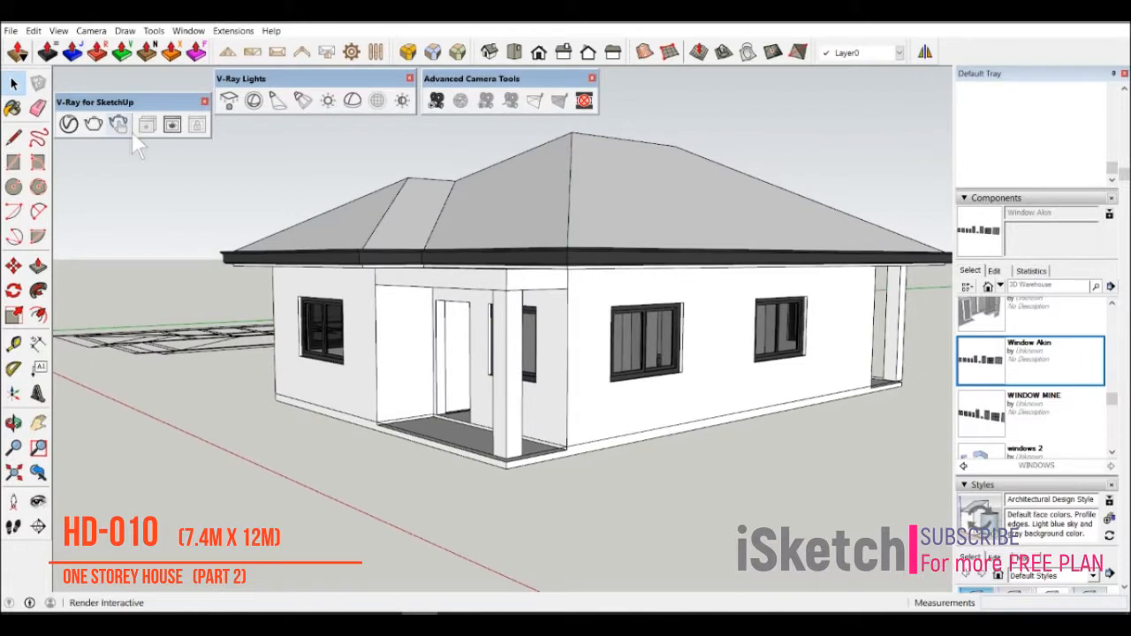
pyautogui.click(132, 132)
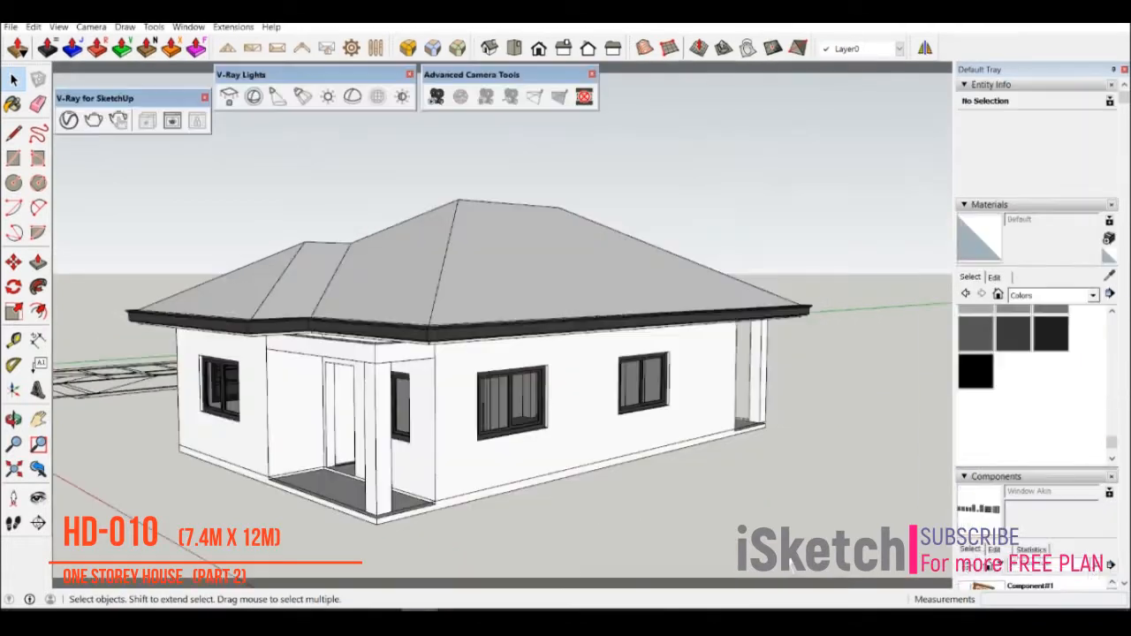
# - Open the roof group and apply the red Roofing Metal Standing Seam material to the roof surfaces
pyautogui.moveTo(751, 486); pyautogui.dragTo(557, 477, button='middle')
pyautogui.press('space')
pyautogui.scroll(5, 554, 327)
pyautogui.click(738, 327)
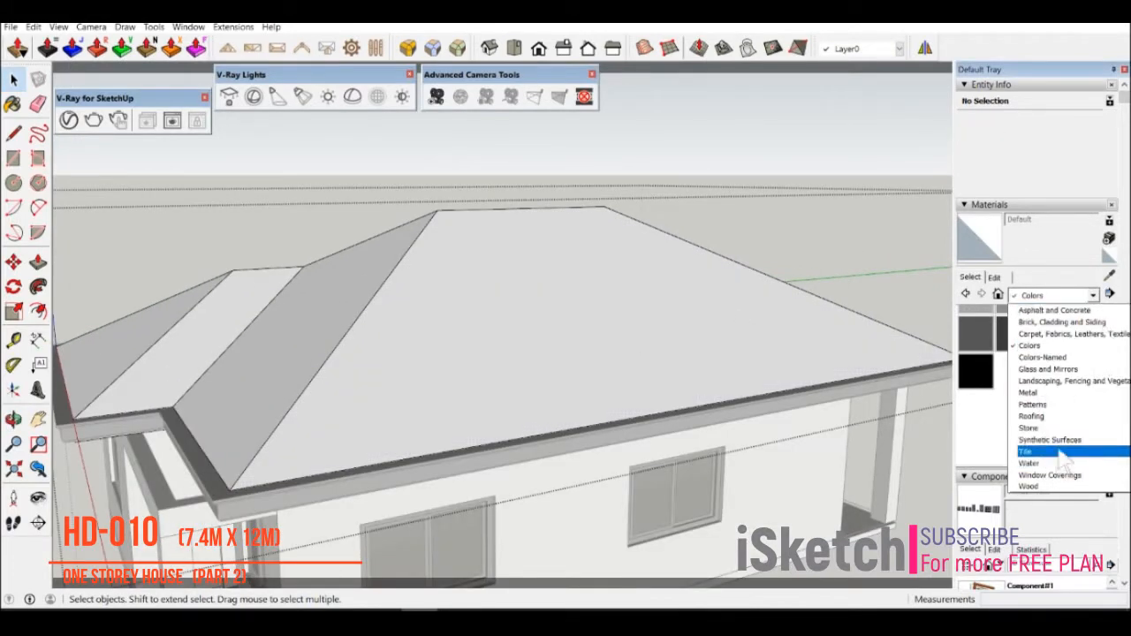
pyautogui.click(1033, 417)
pyautogui.click(975, 328)
pyautogui.scroll(-3, 760, 389)
pyautogui.moveTo(760, 389)
pyautogui.mouseDown(button='middle')
pyautogui.moveTo(806, 405)
pyautogui.moveTo(870, 402)
pyautogui.mouseUp(button='middle')
pyautogui.keyDown('shift'); pyautogui.moveTo(870, 402); pyautogui.dragTo(709, 356, button='middle'); pyautogui.keyUp('shift')
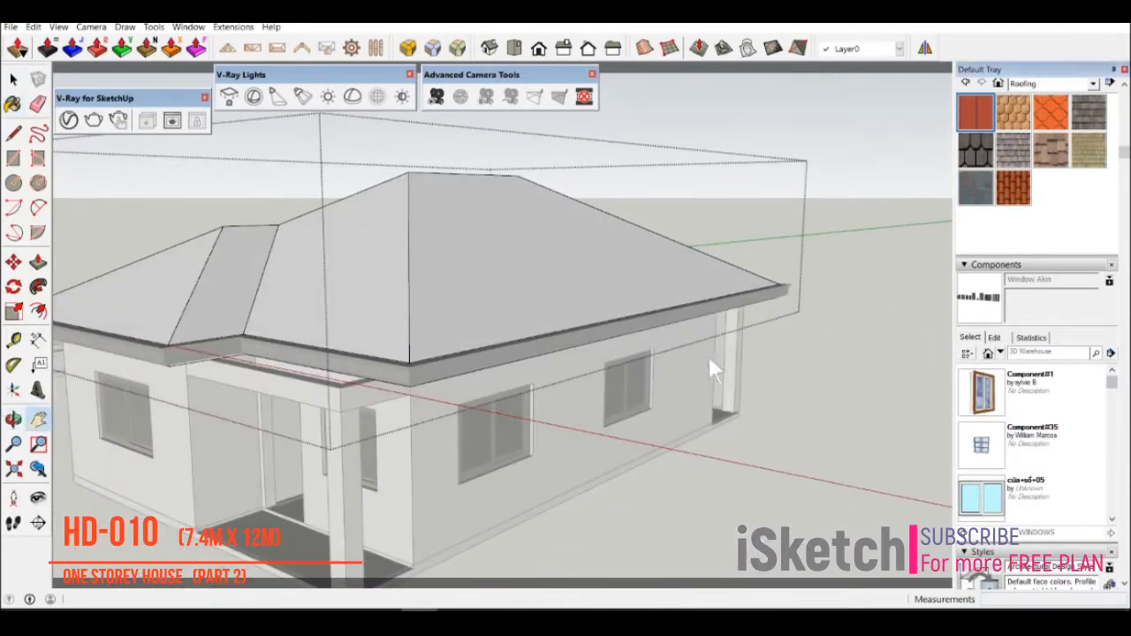
pyautogui.click(680, 232)
pyautogui.click(354, 319)
pyautogui.moveTo(354, 320)
pyautogui.mouseDown(button='middle')
pyautogui.moveTo(605, 389)
pyautogui.moveTo(748, 399)
pyautogui.moveTo(574, 404)
pyautogui.moveTo(745, 464)
pyautogui.mouseUp(button='middle')
pyautogui.press('space')
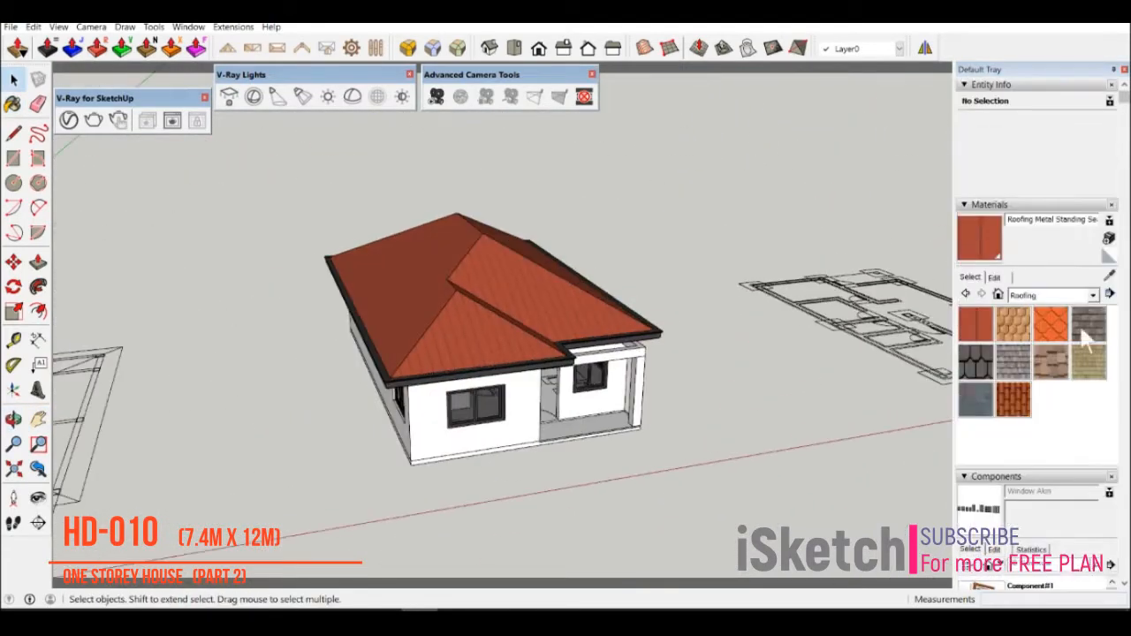
# - Edit the roof material's colour with the colour wheel and brightness control to a dark charcoal grey
pyautogui.click(1003, 277)
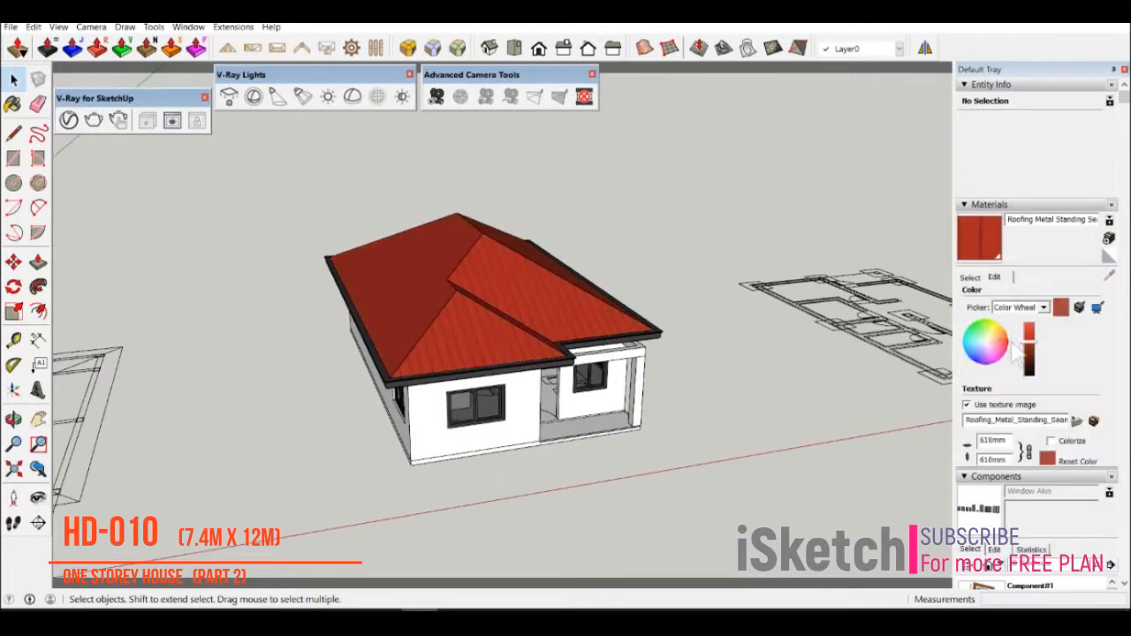
pyautogui.moveTo(1044, 349); pyautogui.dragTo(1045, 352)
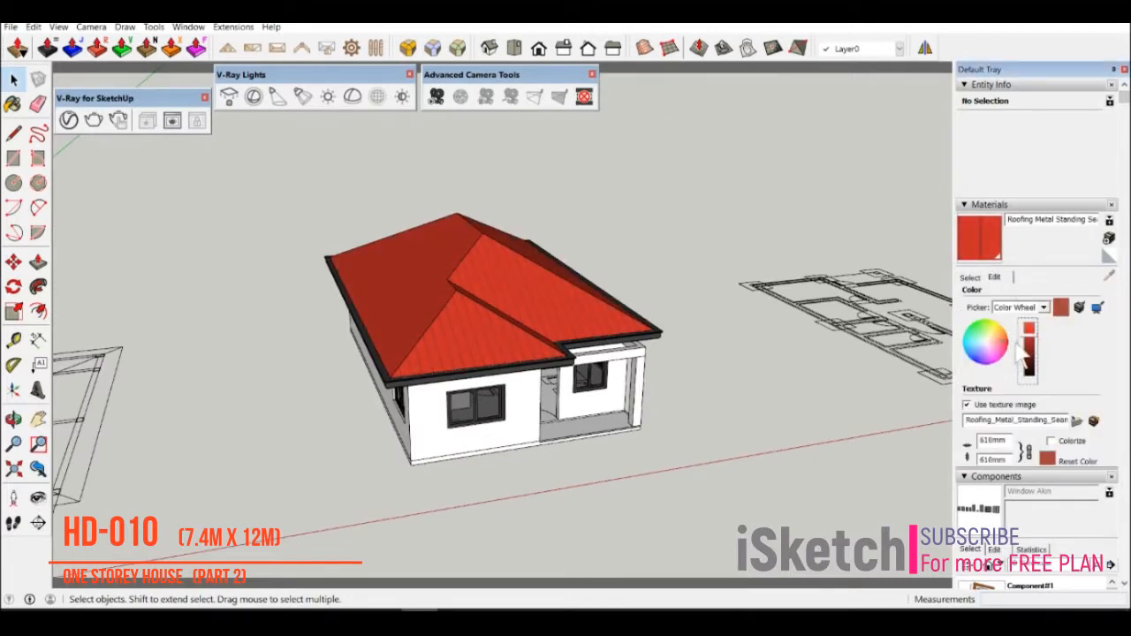
pyautogui.click(1006, 342)
pyautogui.moveTo(751, 415); pyautogui.dragTo(519, 352, button='middle')
pyautogui.scroll(4, 518, 351)
pyautogui.click(987, 343)
pyautogui.click(1031, 353)
pyautogui.click(1032, 362)
# - Examine the recoloured roof and the fitted windows from several sides of the house
pyautogui.scroll(-3, 691, 266)
pyautogui.moveTo(621, 346); pyautogui.dragTo(767, 349, button='middle')
pyautogui.moveTo(495, 397); pyautogui.dragTo(621, 409, button='middle')
pyautogui.moveTo(777, 424); pyautogui.dragTo(648, 376, button='middle')
pyautogui.scroll(3, 555, 347)
pyautogui.scroll(-3, 648, 376)
pyautogui.scroll(2, 648, 375)
pyautogui.moveTo(694, 410); pyautogui.dragTo(649, 415, button='middle')
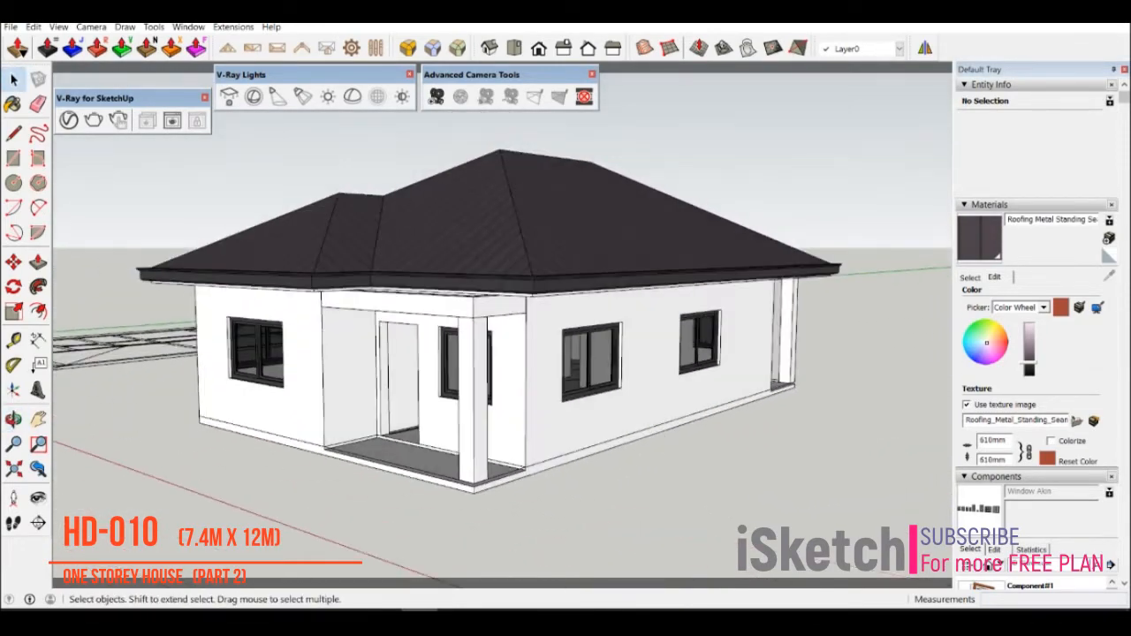
# - Insert the DOOR MINE component from the DOORS collection in front of the house
pyautogui.scroll(-3, 1064, 338)
pyautogui.click(1000, 283)
pyautogui.click(1009, 312)
pyautogui.scroll(-2, 1030, 372)
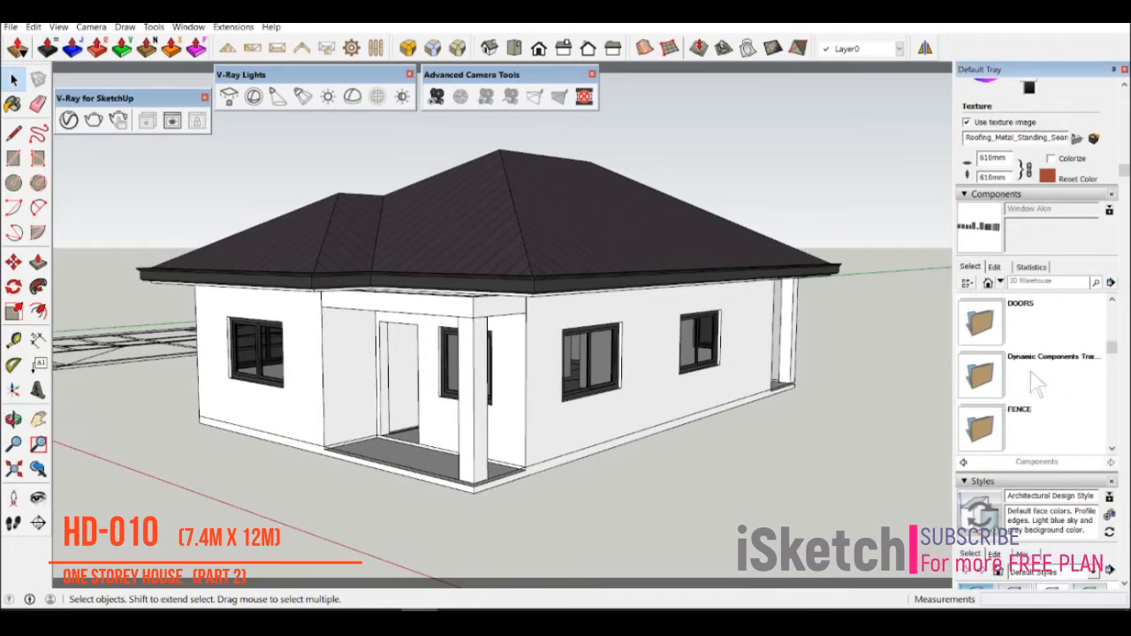
pyautogui.click(990, 320)
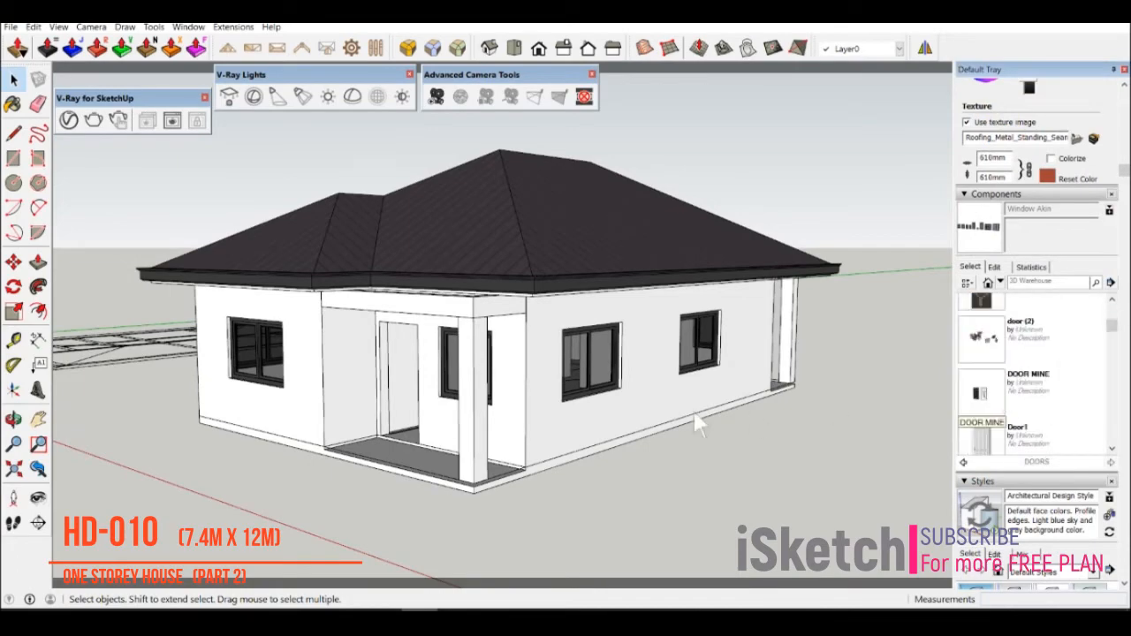
pyautogui.click(979, 393)
pyautogui.moveTo(620, 402); pyautogui.dragTo(658, 411, button='middle')
pyautogui.scroll(-2, 610, 460)
pyautogui.scroll(3, 579, 484)
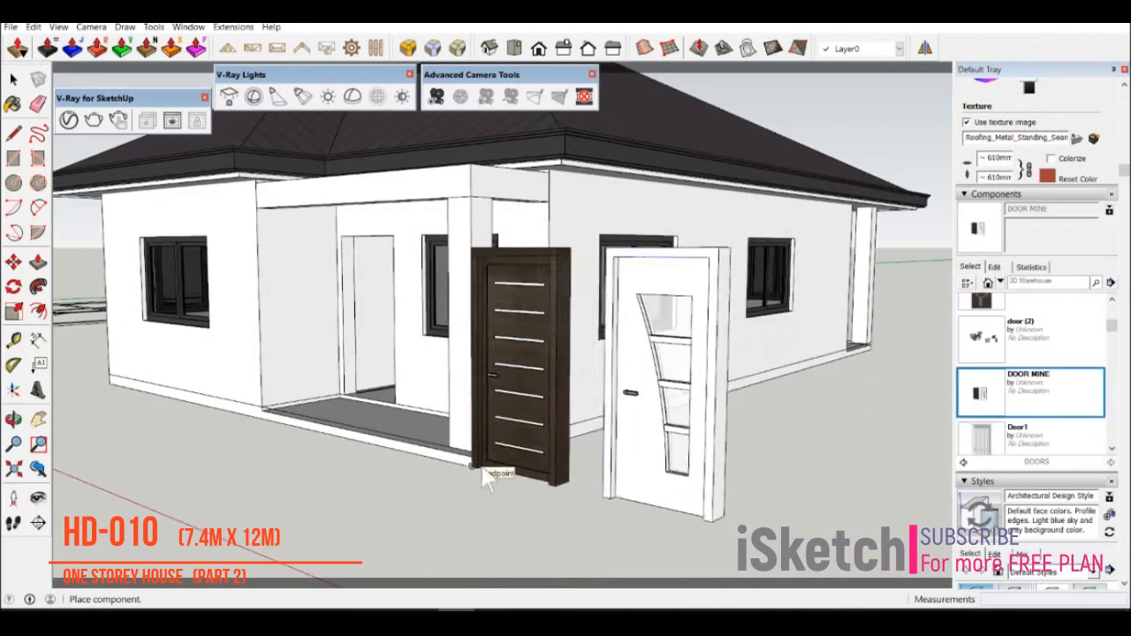
pyautogui.click(490, 476)
# - Explode the inserted door set so the two doors are separate objects
pyautogui.moveTo(491, 476); pyautogui.dragTo(619, 483, button='middle')
pyautogui.rightClick(767, 340)
pyautogui.click(795, 346)
pyautogui.click(863, 263)
# - Move the dark wood door by its upper corner into the door opening of the front porch
pyautogui.scroll(3, 671, 415)
pyautogui.moveTo(675, 417); pyautogui.dragTo(651, 413, button='middle')
pyautogui.click(651, 413)
pyautogui.press('m')
pyautogui.scroll(2, 698, 277)
pyautogui.click(699, 277)
pyautogui.moveTo(641, 347); pyautogui.dragTo(751, 345, button='middle')
pyautogui.scroll(3, 424, 292)
pyautogui.moveTo(265, 247); pyautogui.dragTo(484, 354, button='middle')
pyautogui.click(434, 197)
pyautogui.scroll(-4, 442, 199)
# - Copy the dark wood door from the front porch to the rear door opening beside the kitchen window
pyautogui.press('space')
pyautogui.click(690, 354)
pyautogui.moveTo(689, 354); pyautogui.dragTo(672, 450, button='middle')
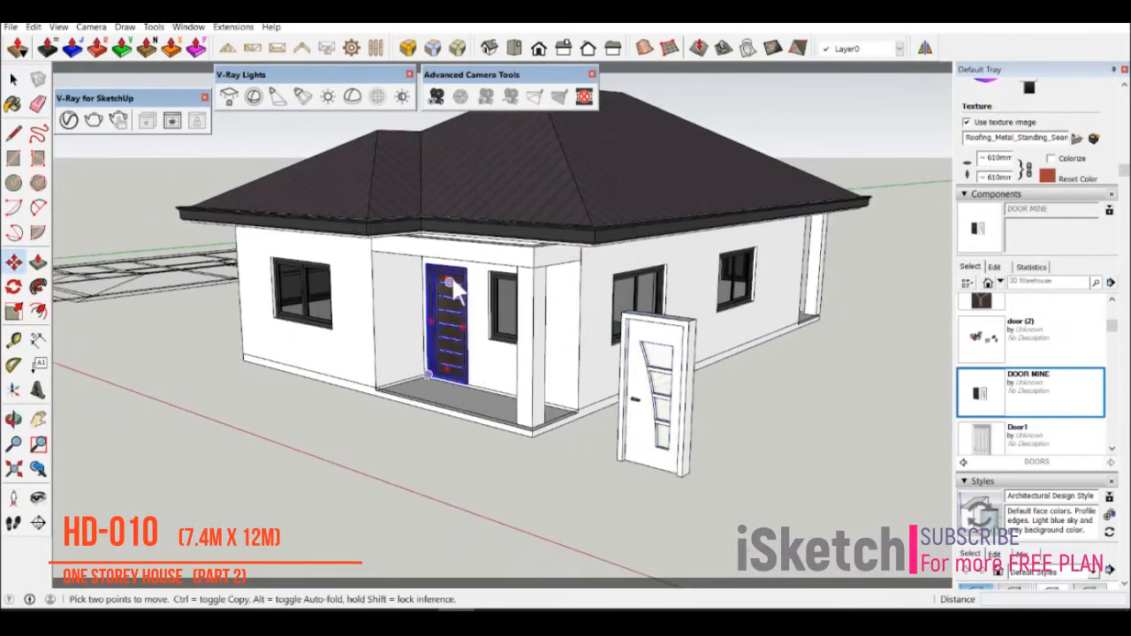
pyautogui.scroll(3, 455, 272)
pyautogui.click(483, 267)
pyautogui.press('ctrl')
pyautogui.scroll(-6, 495, 309)
pyautogui.moveTo(760, 345); pyautogui.dragTo(441, 345, button='middle')
pyautogui.scroll(8, 541, 320)
pyautogui.click(532, 245)
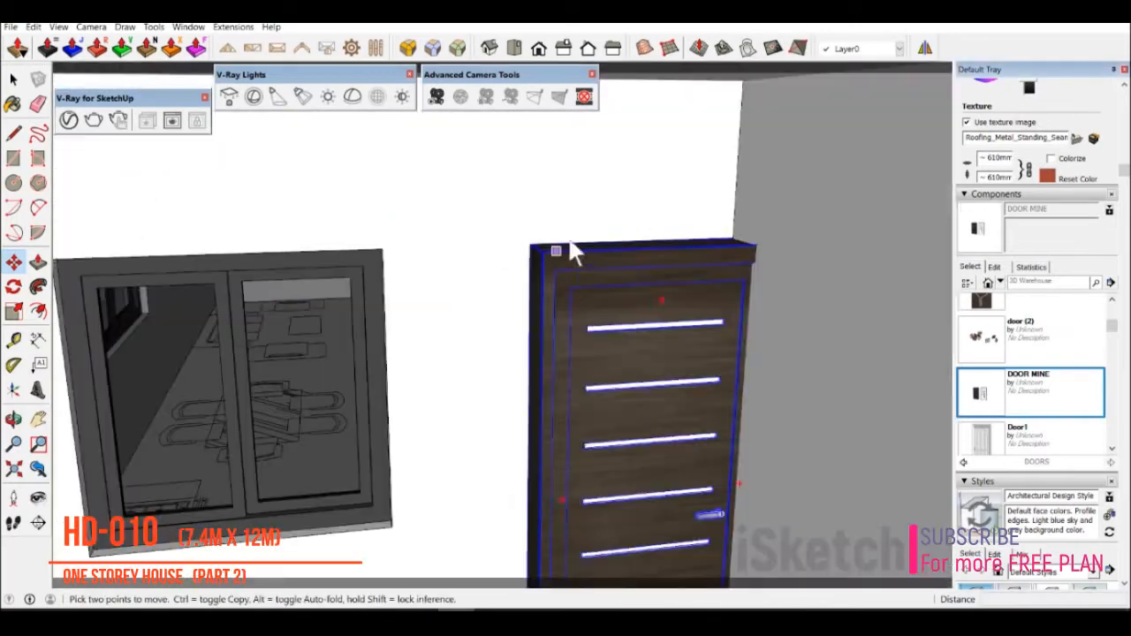
# - Move the copied door to line up its upper corner with the rear door opening
pyautogui.click(570, 262)
pyautogui.click(518, 212)
pyautogui.moveTo(675, 238); pyautogui.dragTo(686, 268, button='middle')
pyautogui.scroll(4, 687, 239)
pyautogui.click(687, 233)
pyautogui.click(758, 235)
# - Scale the copied door along the red axis to match the width of the rear opening
pyautogui.scroll(-3, 740, 237)
pyautogui.scroll(-5, 739, 236)
pyautogui.press('s')
pyautogui.scroll(6, 584, 411)
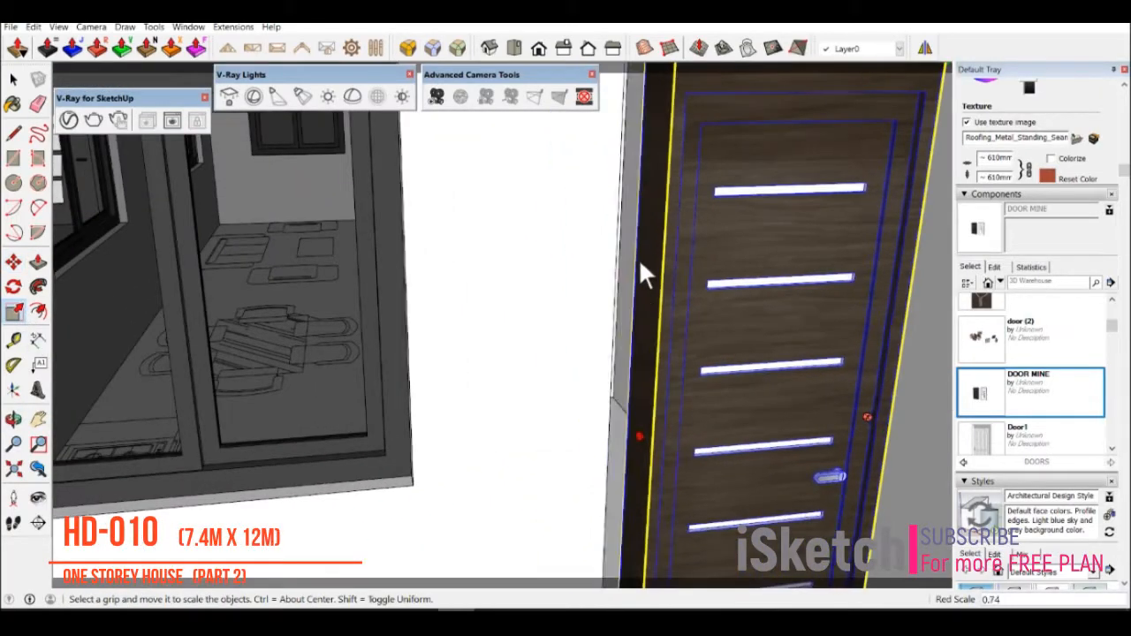
pyautogui.click(620, 254)
# - Move the scaled rear door 200 mm to bring its upper corner onto the opening's corner
pyautogui.scroll(-6, 620, 254)
pyautogui.moveTo(689, 336); pyautogui.dragTo(714, 375, button='middle')
pyautogui.scroll(5, 651, 216)
pyautogui.press('m')
pyautogui.click(652, 212)
pyautogui.click(634, 209)
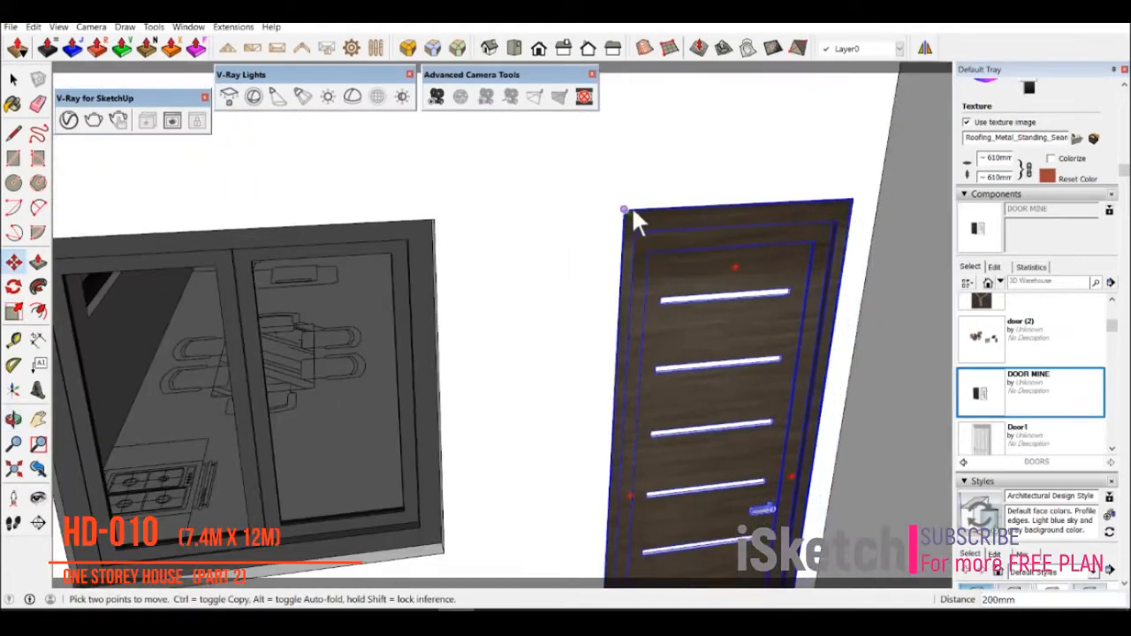
# - Delete the unused white door standing beside the house
pyautogui.scroll(-6, 636, 212)
pyautogui.press('space')
pyautogui.click(734, 477)
pyautogui.moveTo(686, 275); pyautogui.dragTo(936, 318, button='middle')
pyautogui.scroll(-4, 498, 432)
pyautogui.scroll(-5, 611, 506)
pyautogui.scroll(4, 548, 388)
pyautogui.scroll(4, 548, 397)
pyautogui.moveTo(548, 407); pyautogui.dragTo(537, 472, button='middle')
pyautogui.scroll(1, 576, 469)
pyautogui.scroll(-1, 565, 459)
pyautogui.click(817, 444)
pyautogui.press('Delete')
# - Draw a small 100 mm square profile on the wall at the upper corner of the side window nearest the porch
pyautogui.moveTo(685, 477); pyautogui.dragTo(605, 504, button='middle')
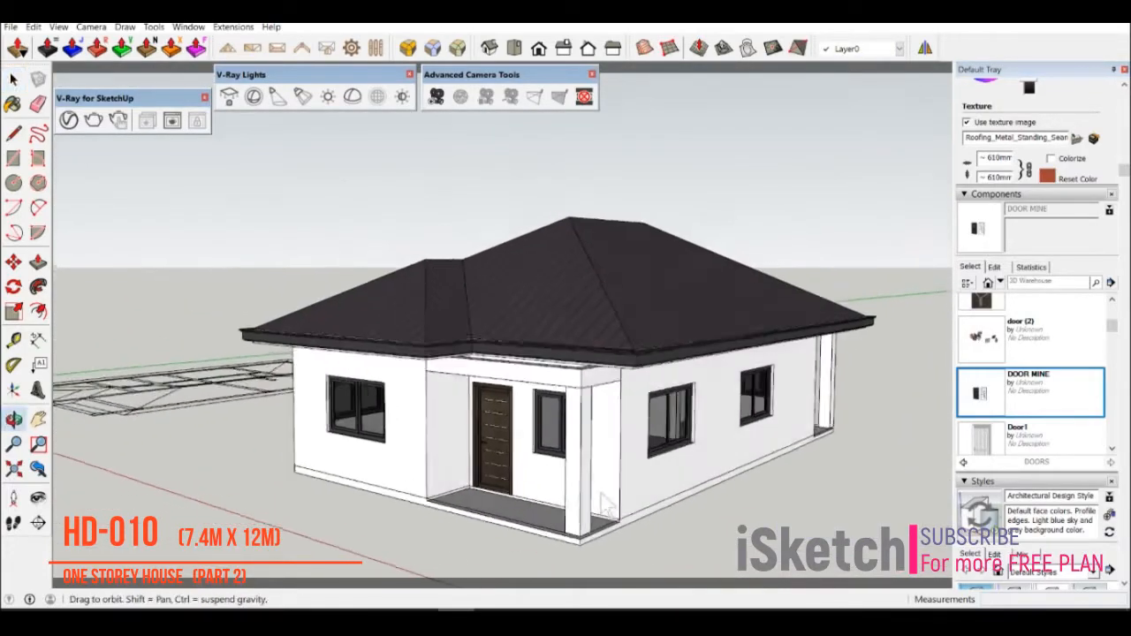
pyautogui.scroll(6, 618, 424)
pyautogui.press('r')
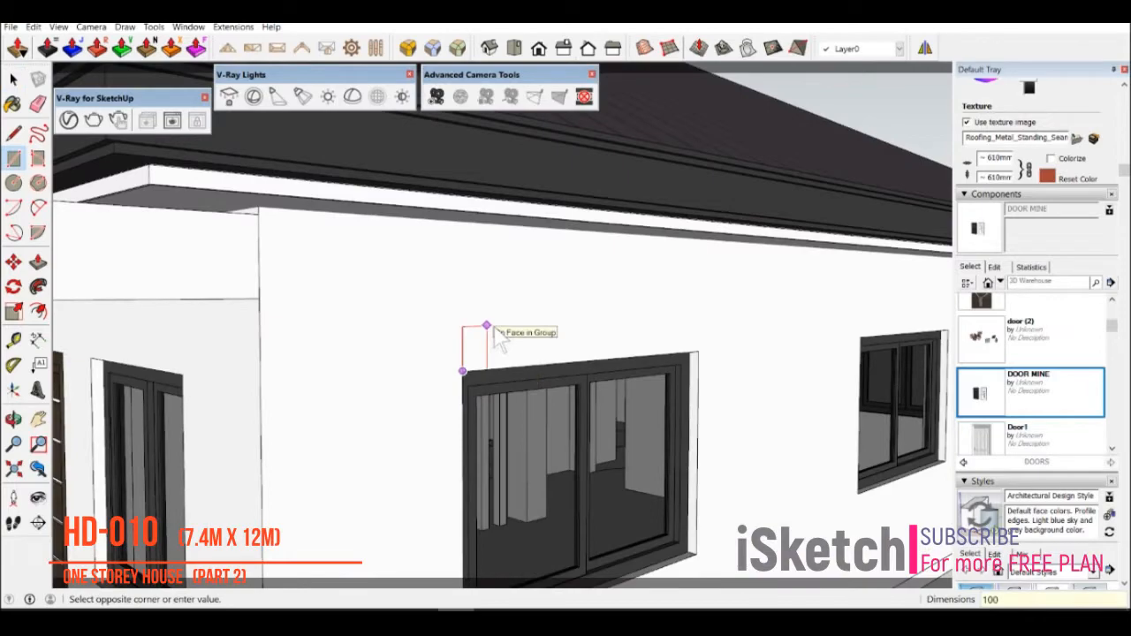
pyautogui.write('75,75')
pyautogui.press('Return')
# - Pull the square profile out from the wall and along the full width of the window to form a head strip
pyautogui.scroll(2, 473, 364)
pyautogui.press('p')
pyautogui.click(478, 367)
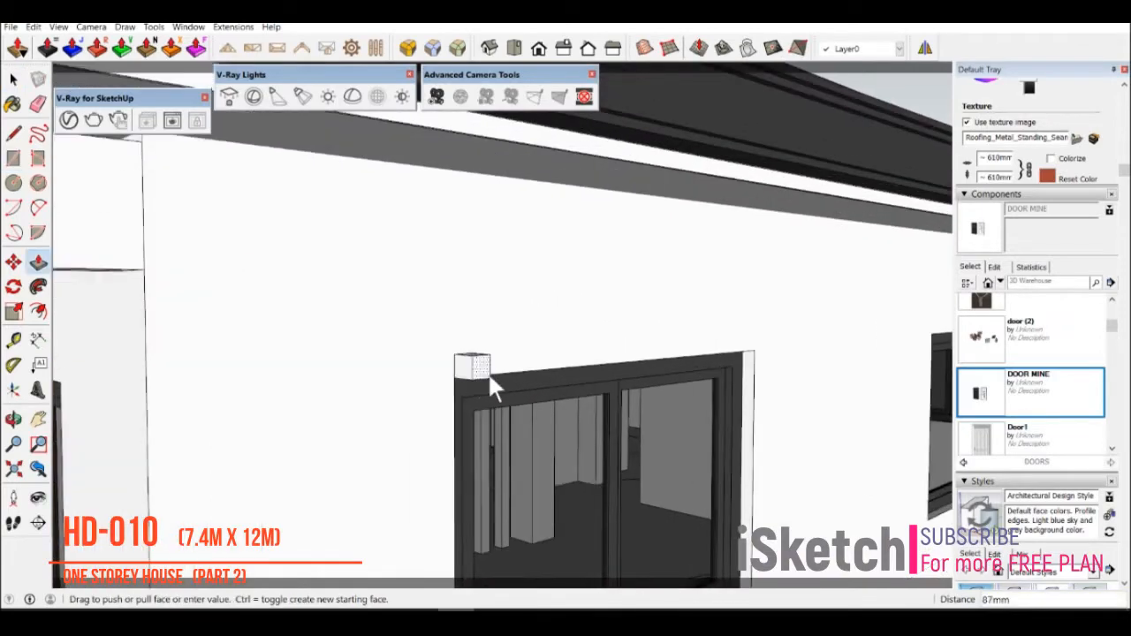
pyautogui.moveTo(488, 372); pyautogui.dragTo(287, 397, button='middle')
pyautogui.click(301, 359)
pyautogui.scroll(-2, 327, 411)
pyautogui.click(622, 528)
# - Adjust the head strip's projection from the wall and extend its porch-side end past the window edge
pyautogui.scroll(-3, 623, 521)
pyautogui.moveTo(610, 495); pyautogui.dragTo(835, 446, button='middle')
pyautogui.scroll(-2, 835, 446)
pyautogui.scroll(3, 791, 429)
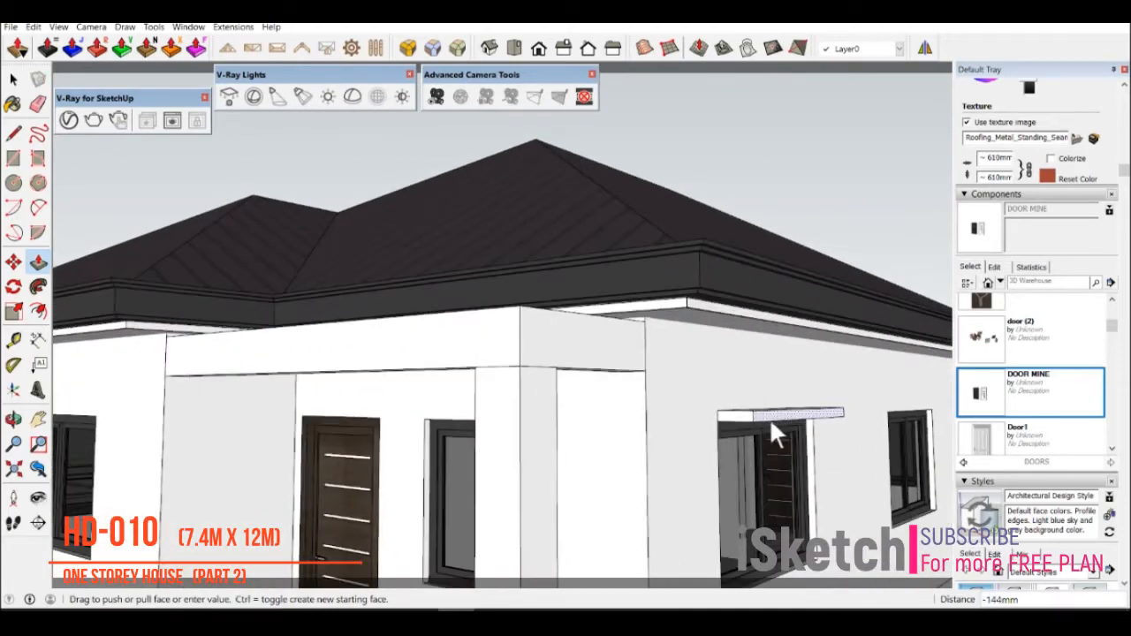
pyautogui.keyDown('shift'); pyautogui.moveTo(772, 424); pyautogui.dragTo(578, 407, button='middle'); pyautogui.keyUp('shift')
pyautogui.moveTo(733, 468); pyautogui.dragTo(513, 407, button='middle')
pyautogui.scroll(5, 513, 407)
pyautogui.scroll(2, 514, 407)
pyautogui.press('p')
pyautogui.click(491, 366)
pyautogui.click(490, 366)
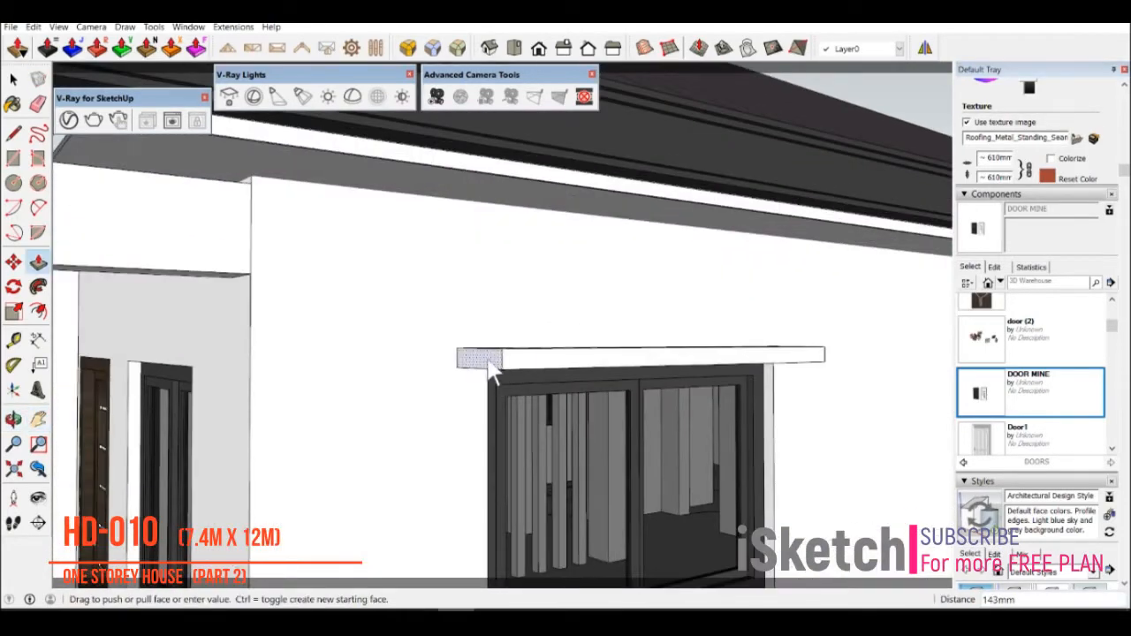
pyautogui.click(490, 365)
# - Extend the head strip's far end 75 mm past the window edge
pyautogui.moveTo(491, 379); pyautogui.dragTo(223, 425, button='middle')
pyautogui.scroll(1, 458, 369)
pyautogui.click(459, 368)
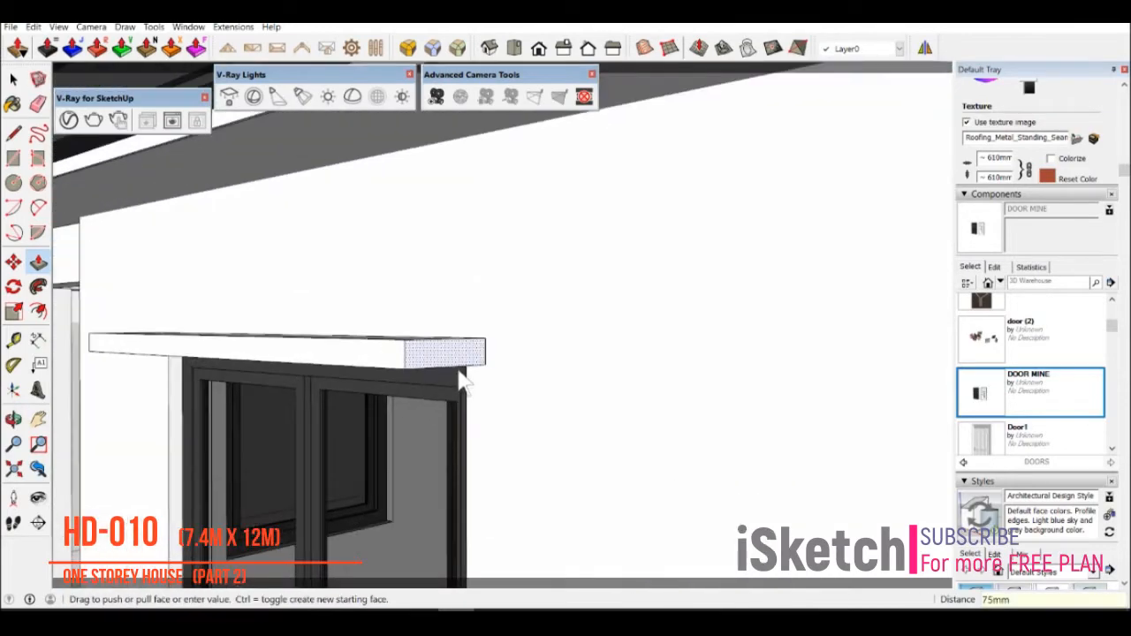
pyautogui.click(459, 370)
# - Draw a 75 mm square under the head strip beside the window and pull it down to the window's lower edge
pyautogui.moveTo(335, 384); pyautogui.dragTo(471, 358, button='middle')
pyautogui.scroll(6, 296, 316)
pyautogui.press('r')
pyautogui.click(339, 301)
pyautogui.write('75,75')
pyautogui.press('Return')
pyautogui.press('p')
pyautogui.click(360, 302)
pyautogui.scroll(-5, 361, 302)
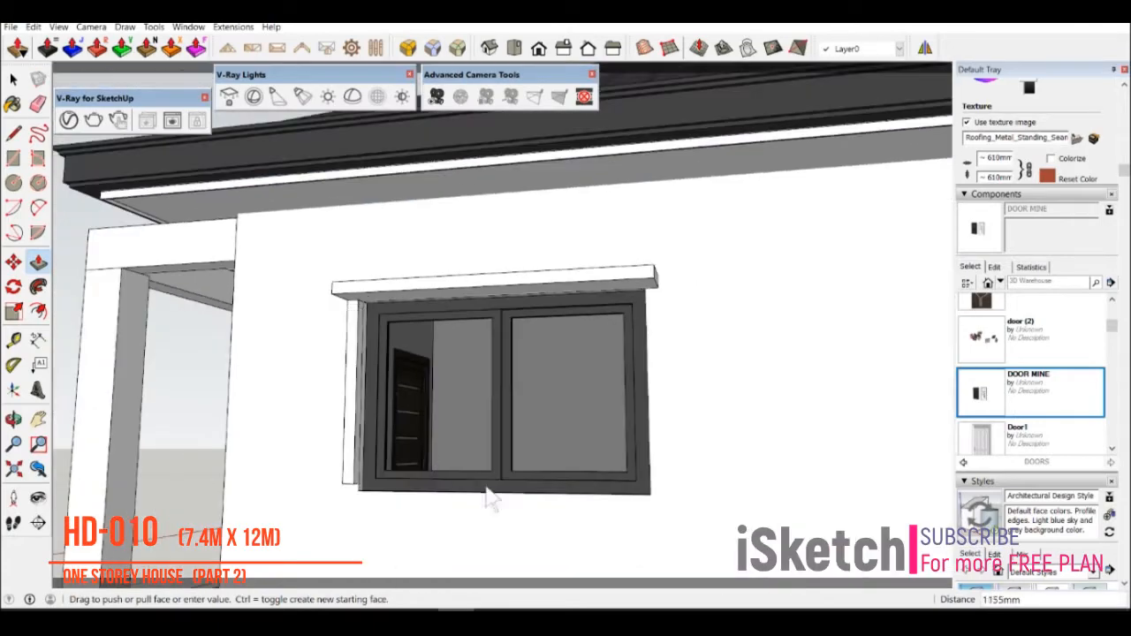
pyautogui.click(656, 496)
# - Extend the side trim below the window and pull its lower end across beneath the opening to form a sill strip
pyautogui.scroll(-3, 656, 497)
pyautogui.moveTo(657, 498); pyautogui.dragTo(697, 454, button='middle')
pyautogui.scroll(10, 303, 459)
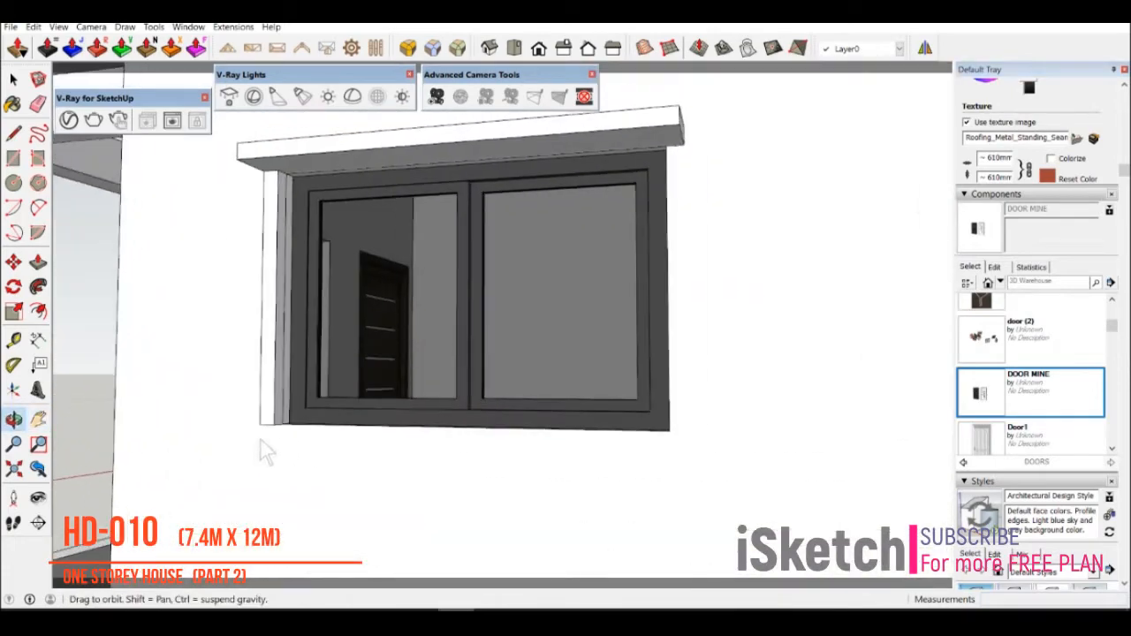
pyautogui.click(287, 381)
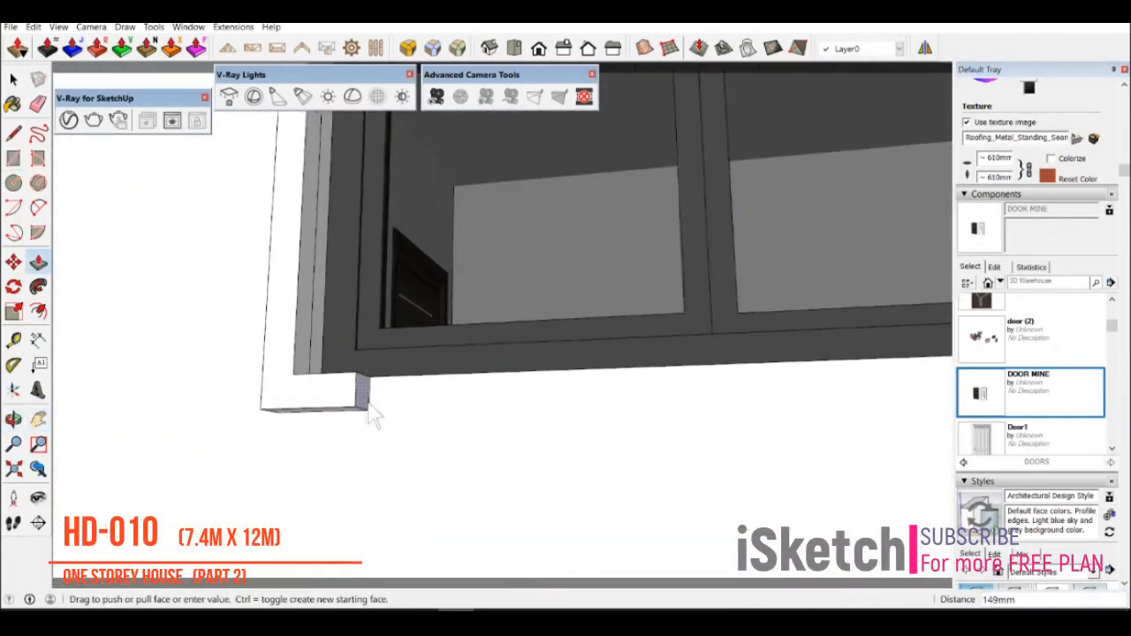
pyautogui.scroll(-5, 629, 305)
pyautogui.moveTo(629, 305); pyautogui.dragTo(583, 477, button='middle')
# - Draw a profile on the sill strip's far end and pull it 1200 mm up to the head strip as the second side trim
pyautogui.press('r')
pyautogui.scroll(10, 592, 479)
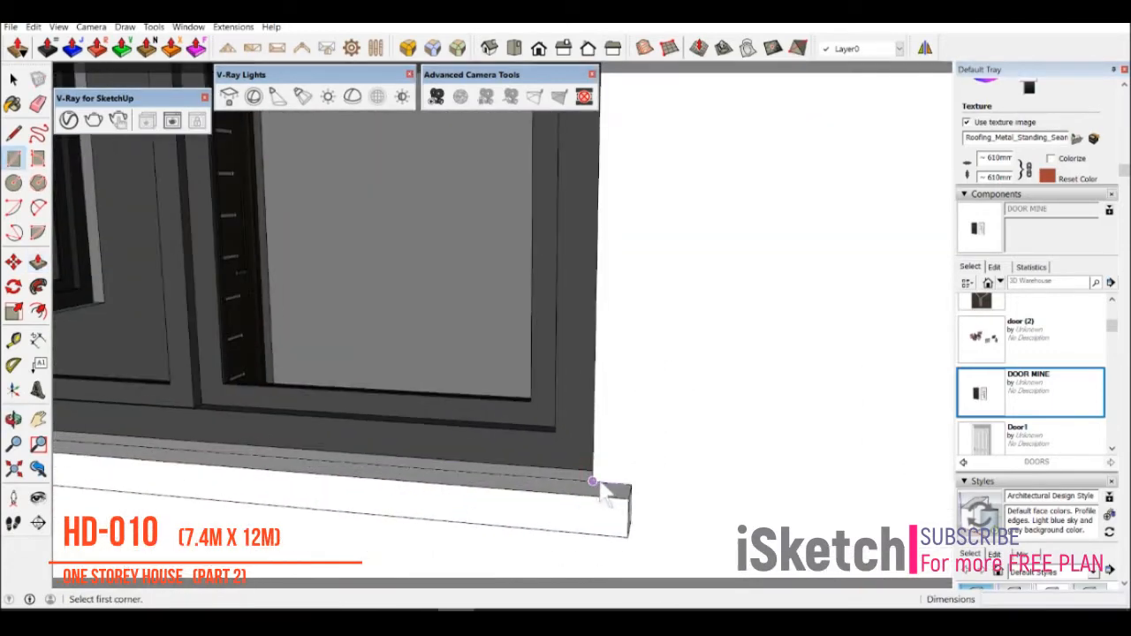
pyautogui.press('p')
pyautogui.scroll(-5, 638, 281)
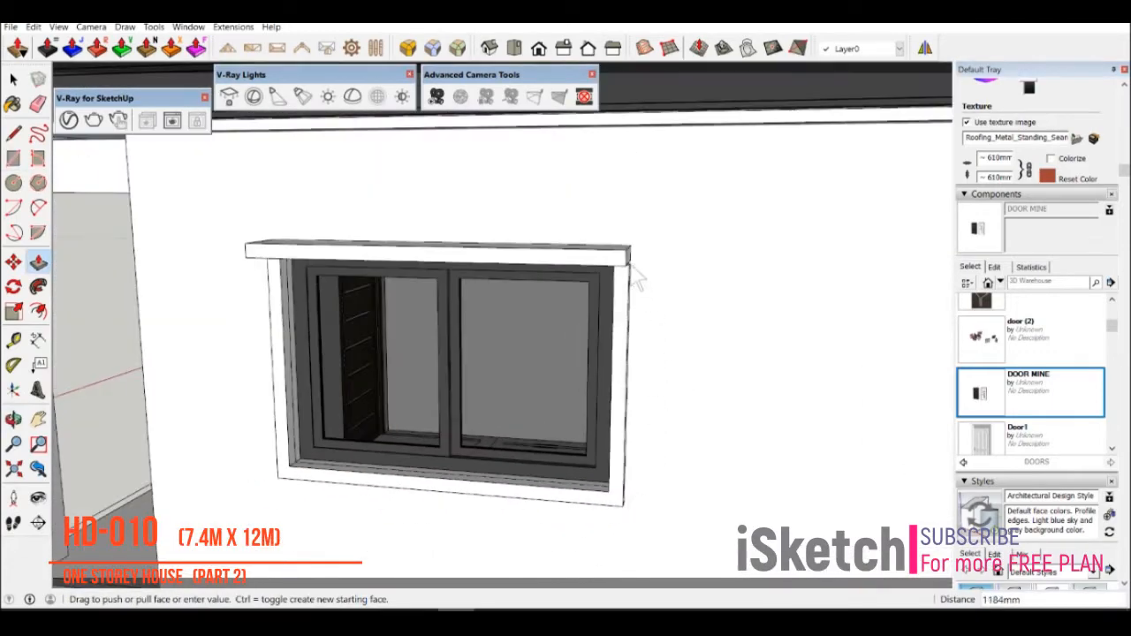
pyautogui.scroll(6, 638, 281)
pyautogui.moveTo(641, 282); pyautogui.dragTo(670, 258, button='middle')
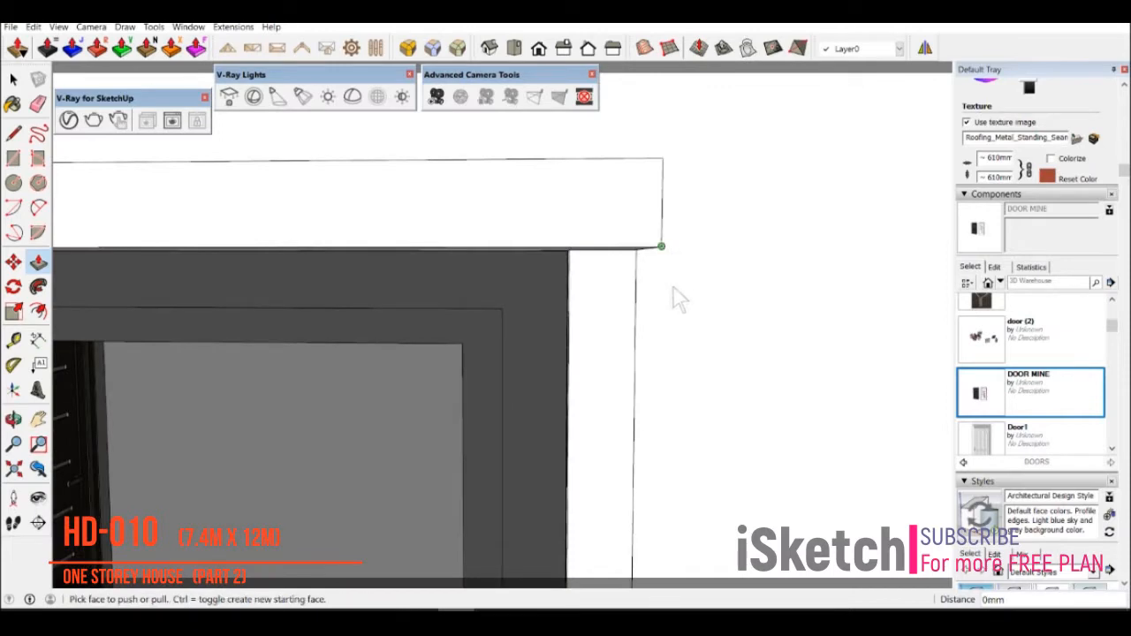
pyautogui.scroll(-8, 678, 239)
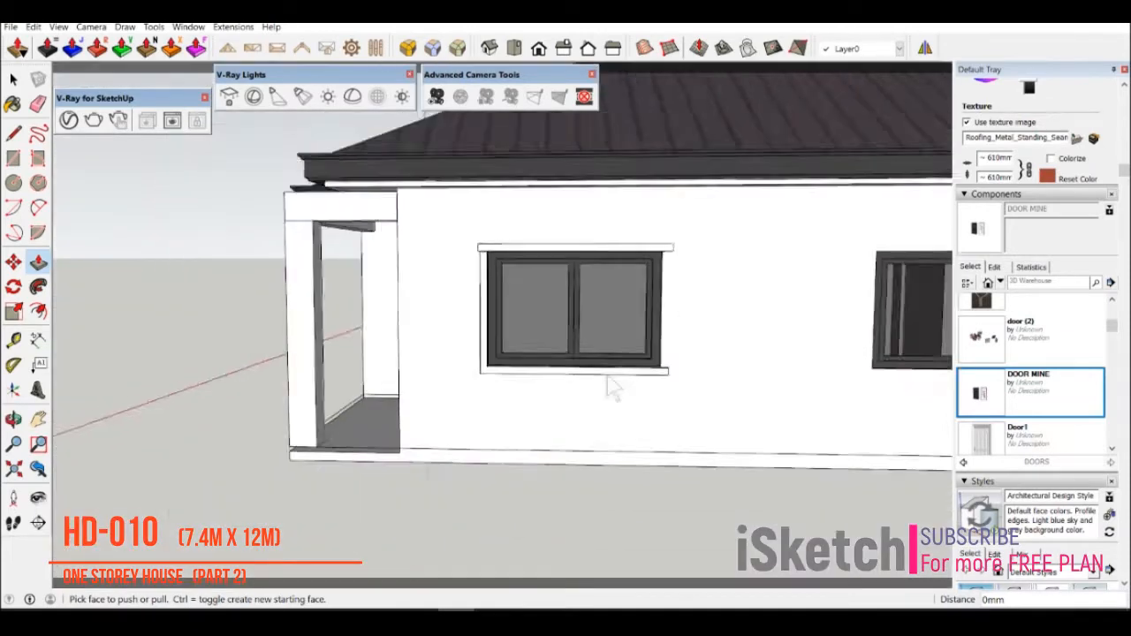
pyautogui.scroll(6, 686, 407)
pyautogui.scroll(-3, 693, 239)
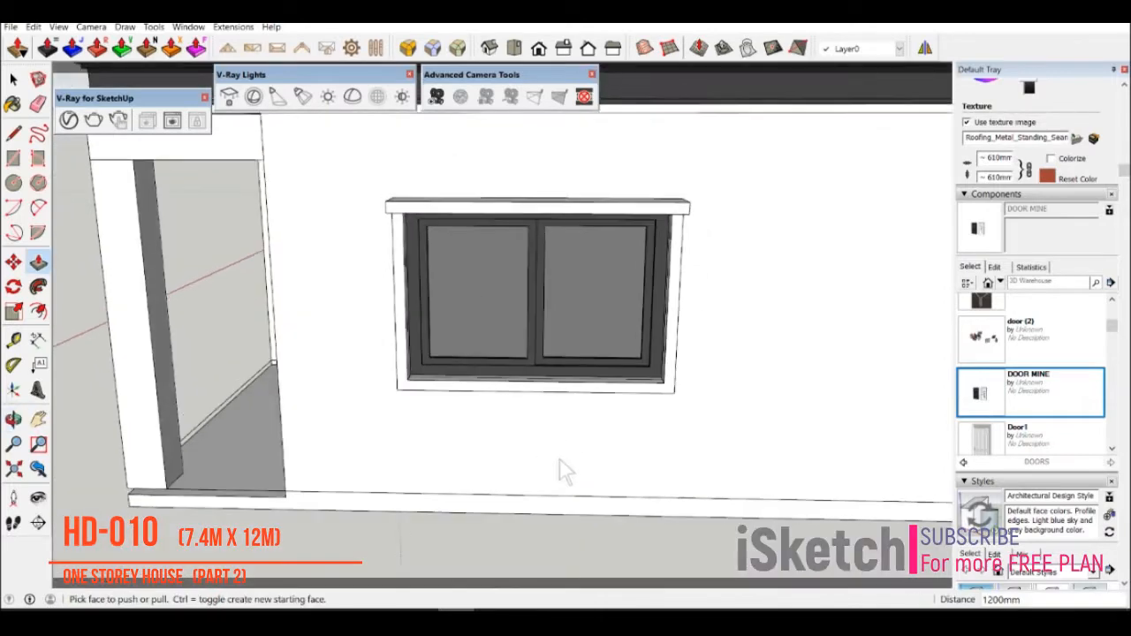
# - Draw lines across the lower corners of both side trims to separate them from the sill strip
pyautogui.scroll(5, 388, 394)
pyautogui.press('l')
pyautogui.click(442, 367)
pyautogui.click(420, 368)
pyautogui.scroll(-3, 471, 403)
pyautogui.click(836, 384)
# - Push/pull the sill strip's end faces 25 mm outward so it overhangs both side trims
pyautogui.press('p')
pyautogui.scroll(3, 823, 395)
pyautogui.click(823, 395)
pyautogui.write('25')
pyautogui.press('Return')
pyautogui.write('152')
pyautogui.press('Return')
pyautogui.write('0')
pyautogui.press('Return')
pyautogui.press('space')
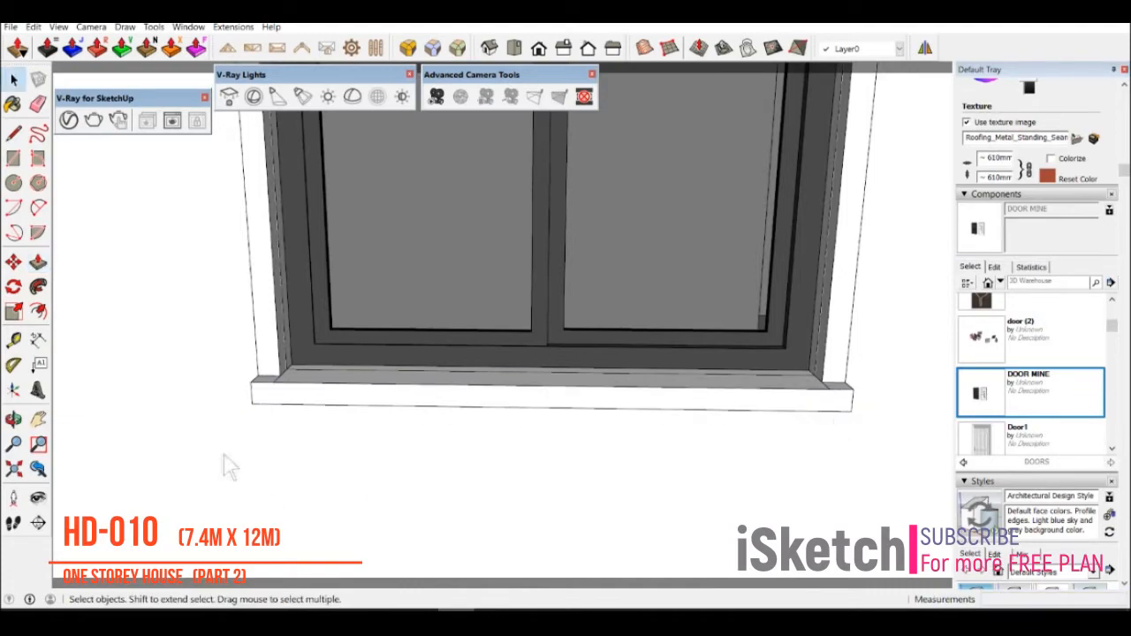